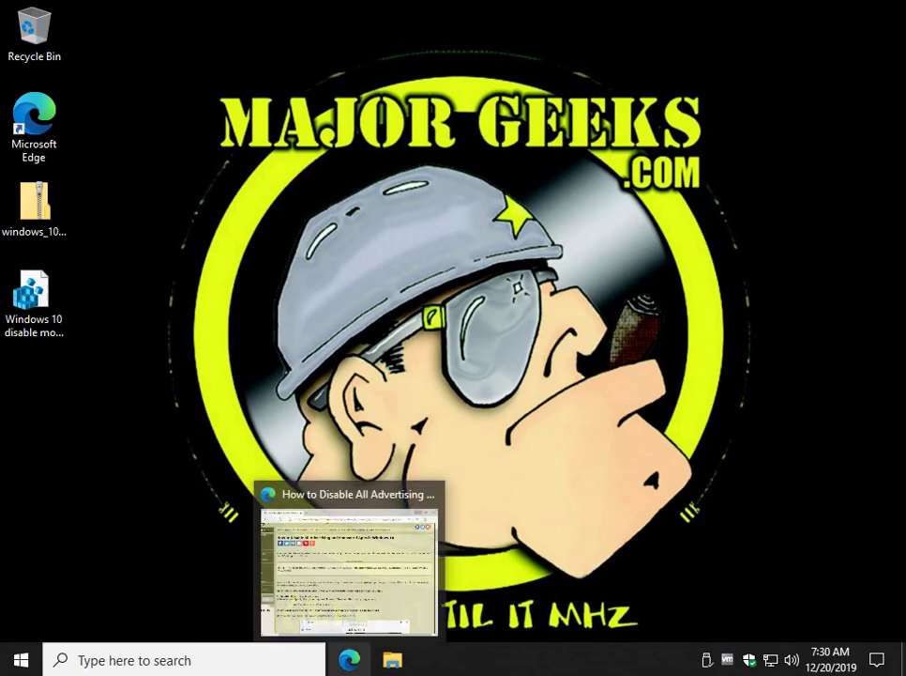
View the MajorGeeks download page for the registry file that disables Windows 10 ads, and close that page.
left_click(349, 660)
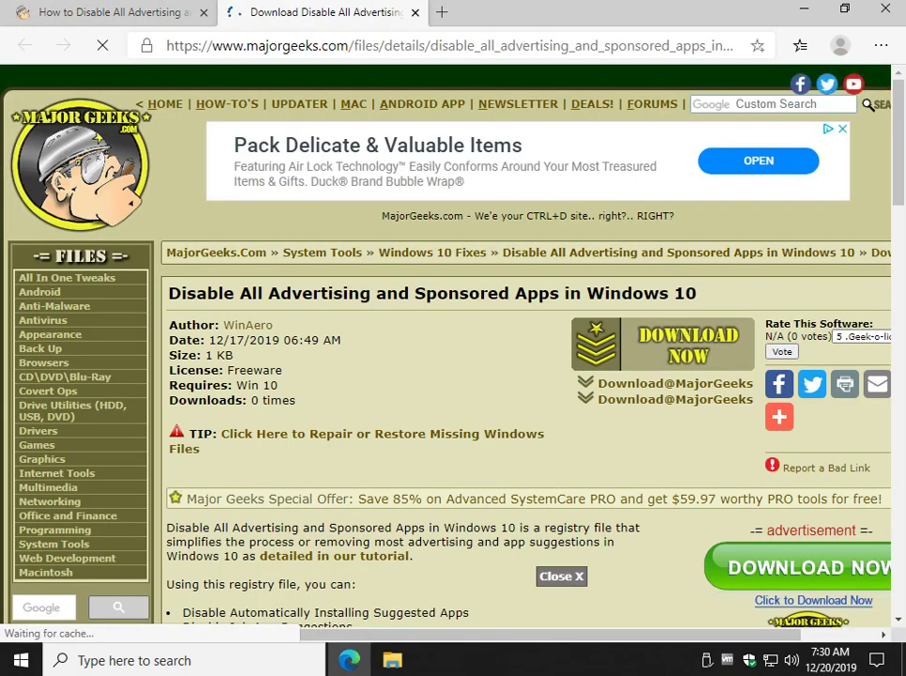
scroll(187, 382, "down", 2)
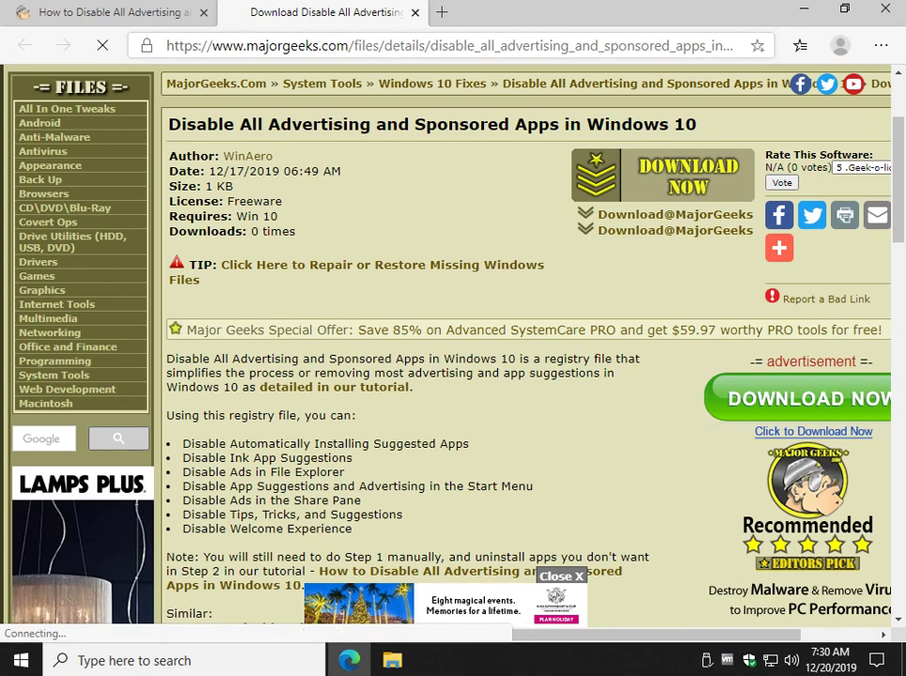
left_click(416, 12)
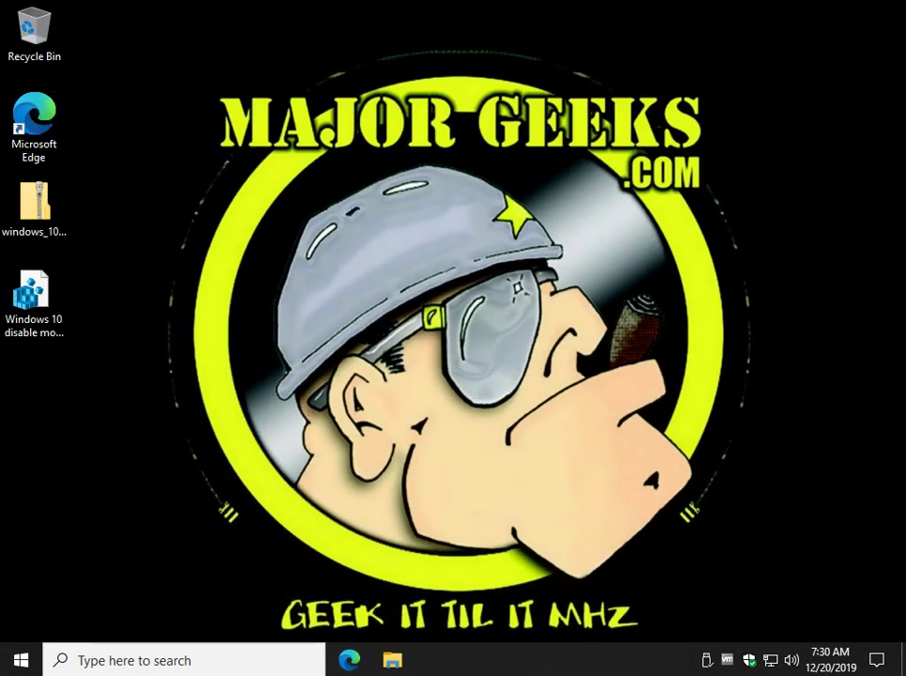
Run the "Windows 10 disable most of ads" registry file from the desktop, allow Registry Editor to make changes and answer the import prompt.
left_click(35, 302)
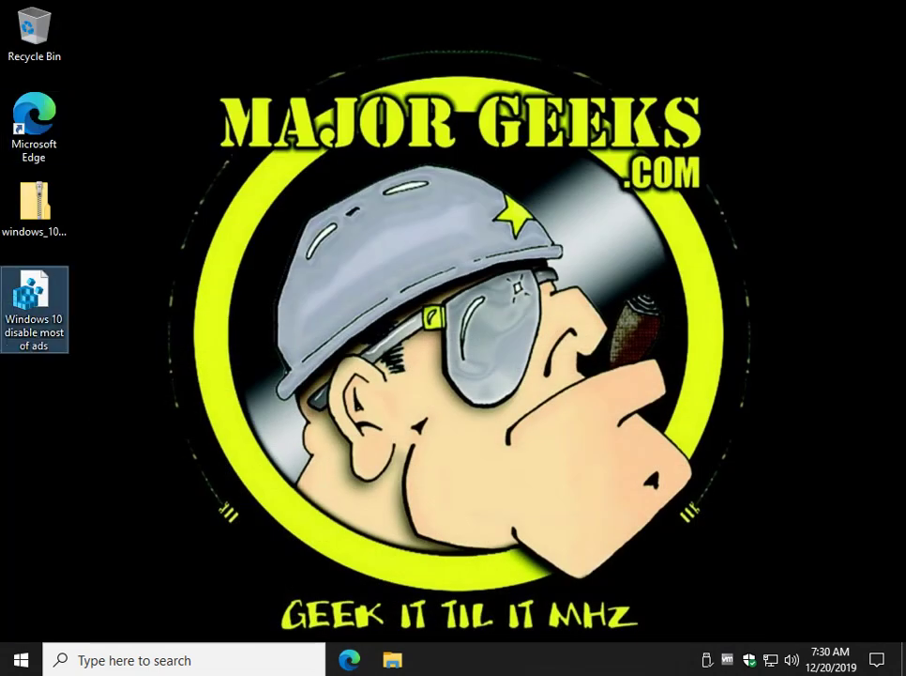
double_click(34, 299)
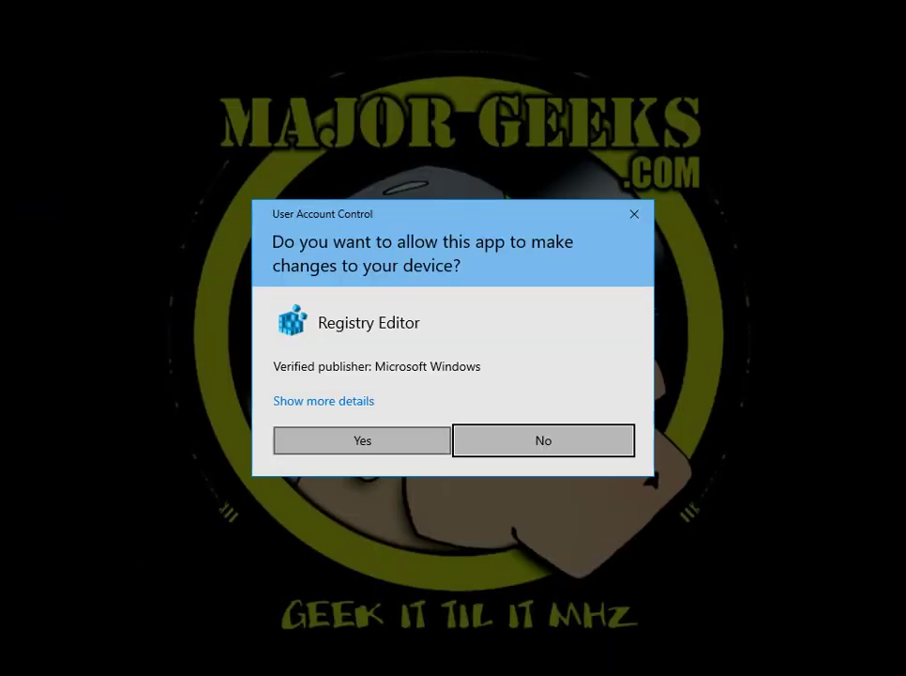
left_click(362, 440)
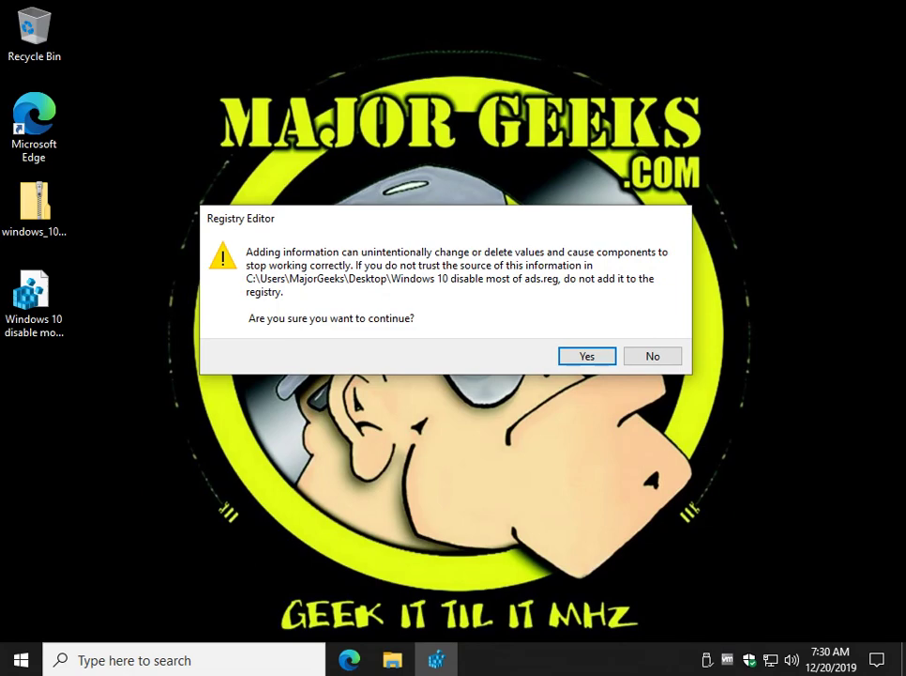
key("Return")
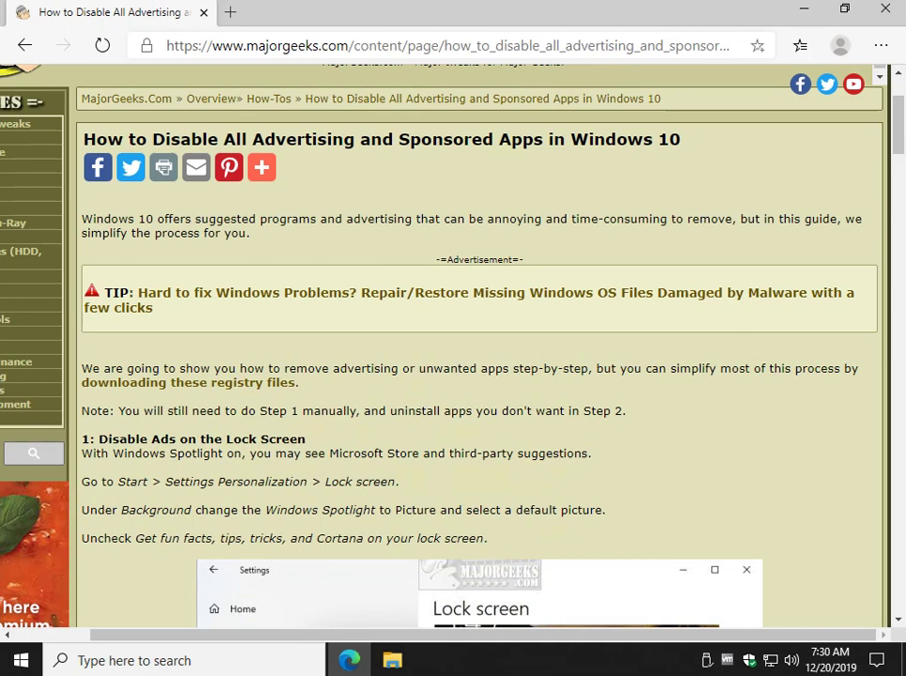
Check the guide's lock screen section and open the Lock screen personalization page in Windows Settings.
scroll(453, 347, "down", 2)
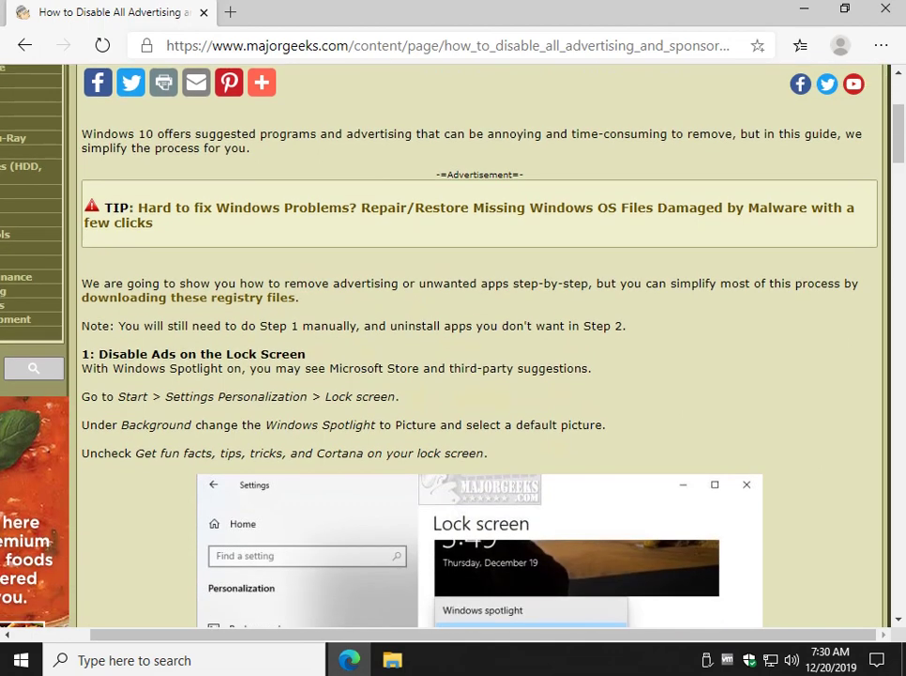
scroll(453, 348, "down", 5)
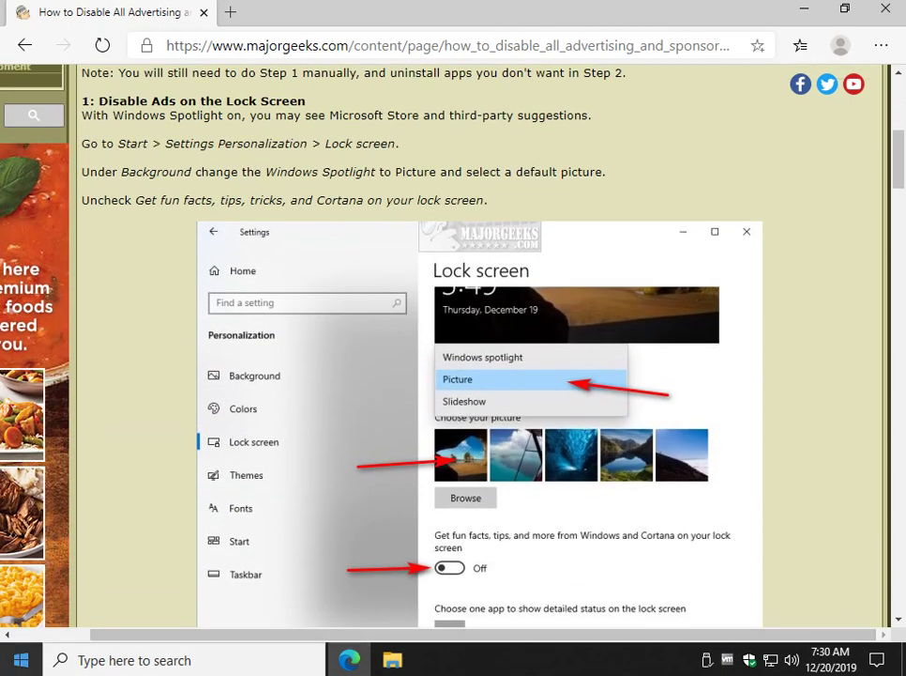
key("super")
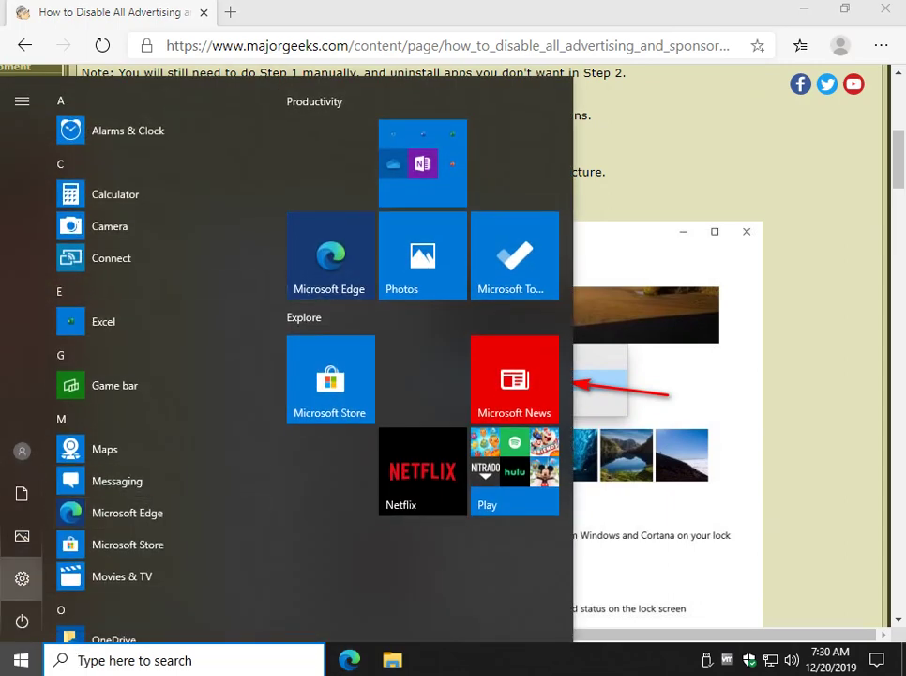
left_click(22, 578)
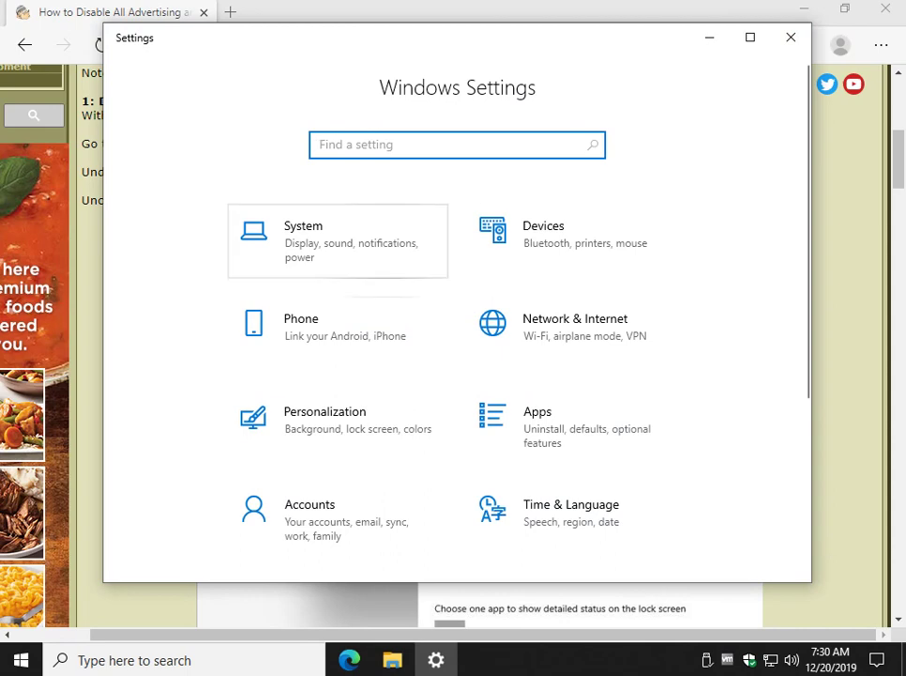
mouse_move(388, 48)
left_mouse_down()
mouse_move(347, 333)
mouse_move(347, 505)
mouse_move(366, 469)
mouse_move(388, 25)
left_mouse_up()
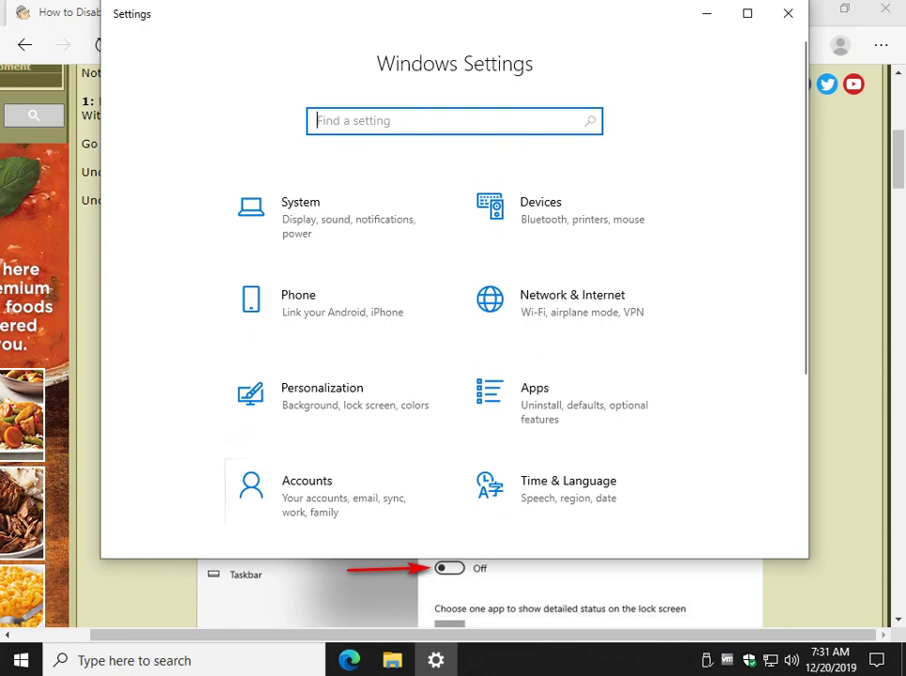
left_click(319, 396)
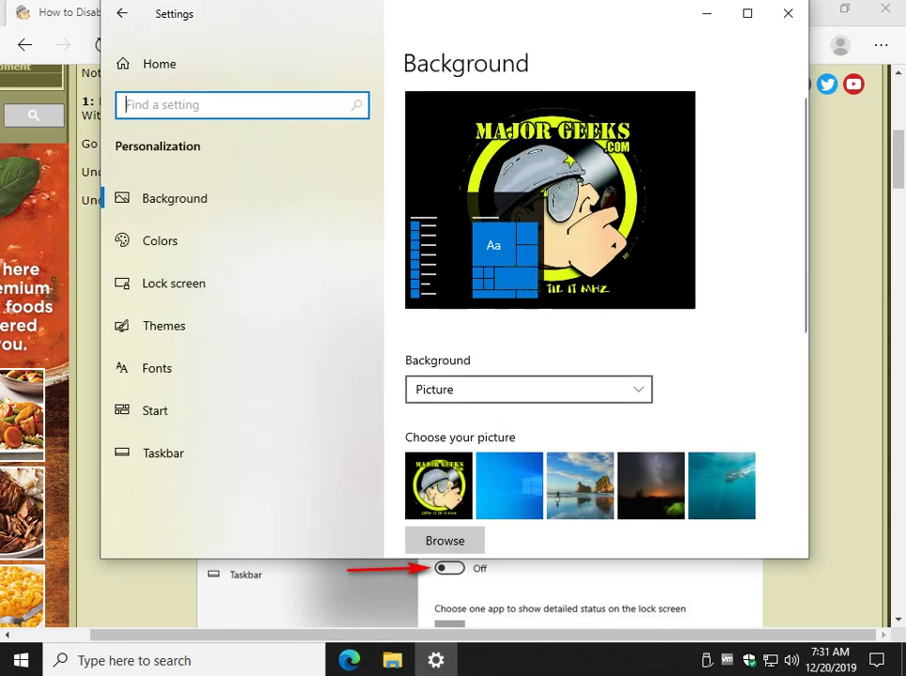
left_click(173, 283)
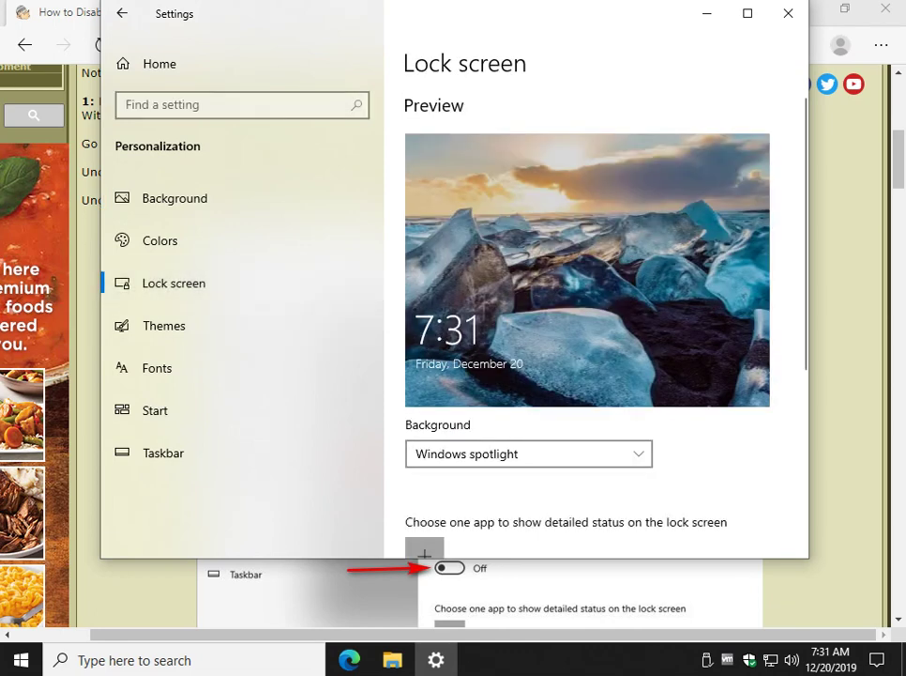
Set the lock screen background to Picture and choose the blue ice cave image.
left_click(529, 454)
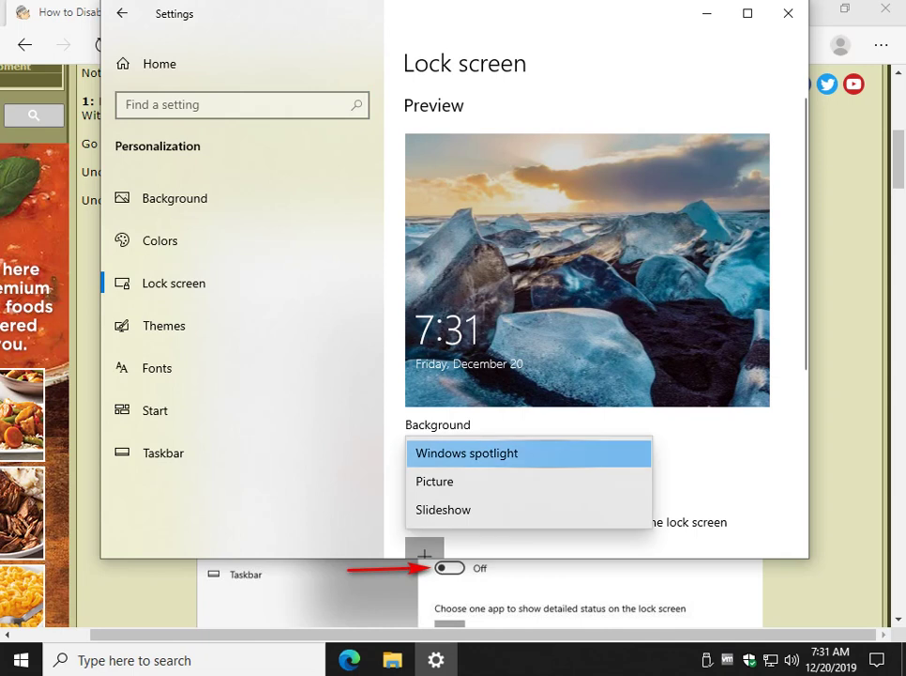
left_click(435, 481)
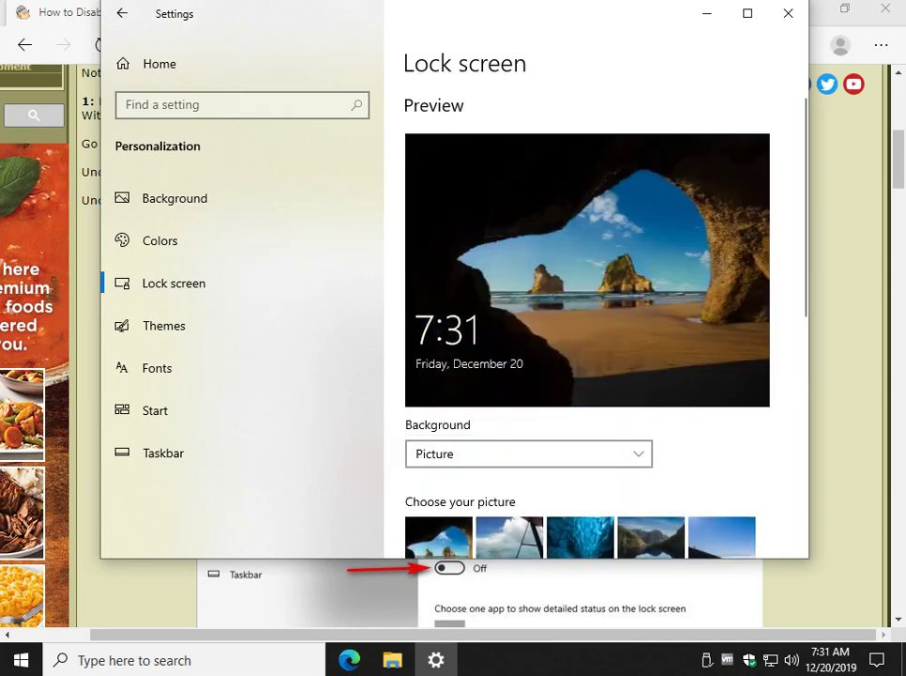
scroll(588, 319, "down", 4)
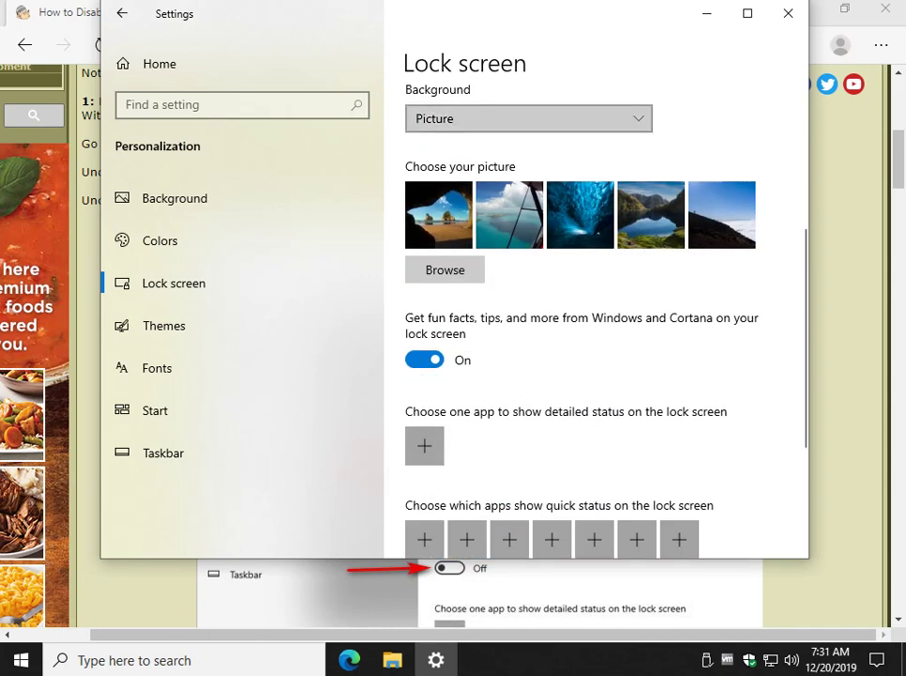
left_click(529, 118)
left_click(470, 118)
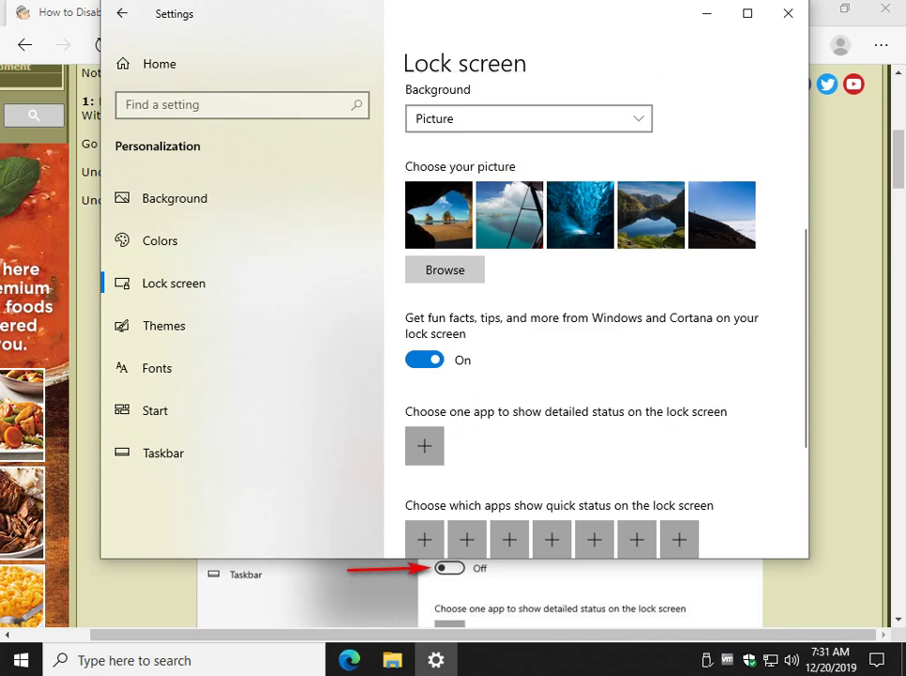
left_click(580, 214)
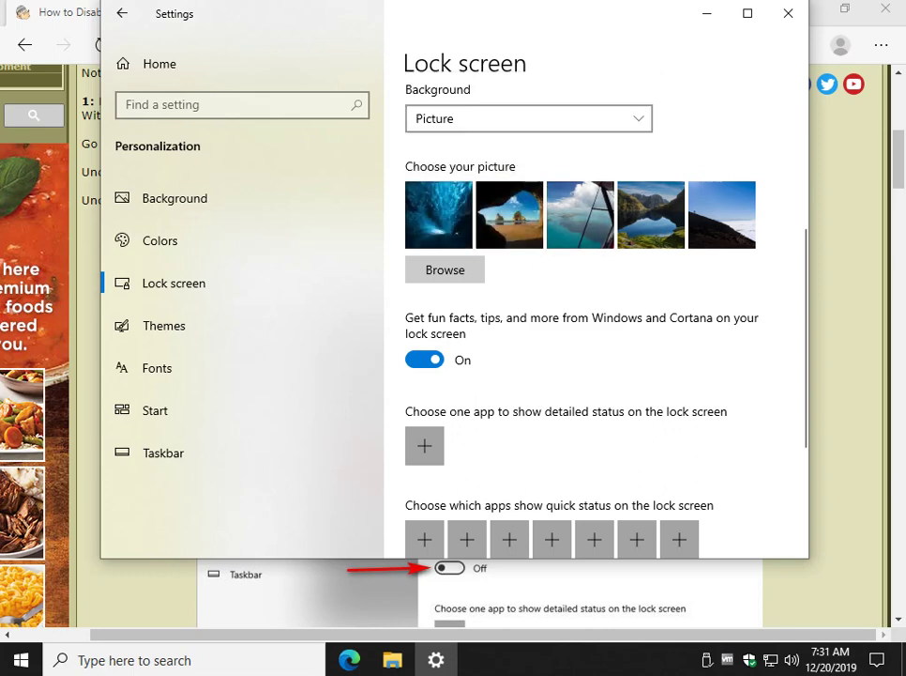
Turn off fun facts, tips, and more from Windows and Cortana on the lock screen, and minimize Settings.
key("alt+Tab")
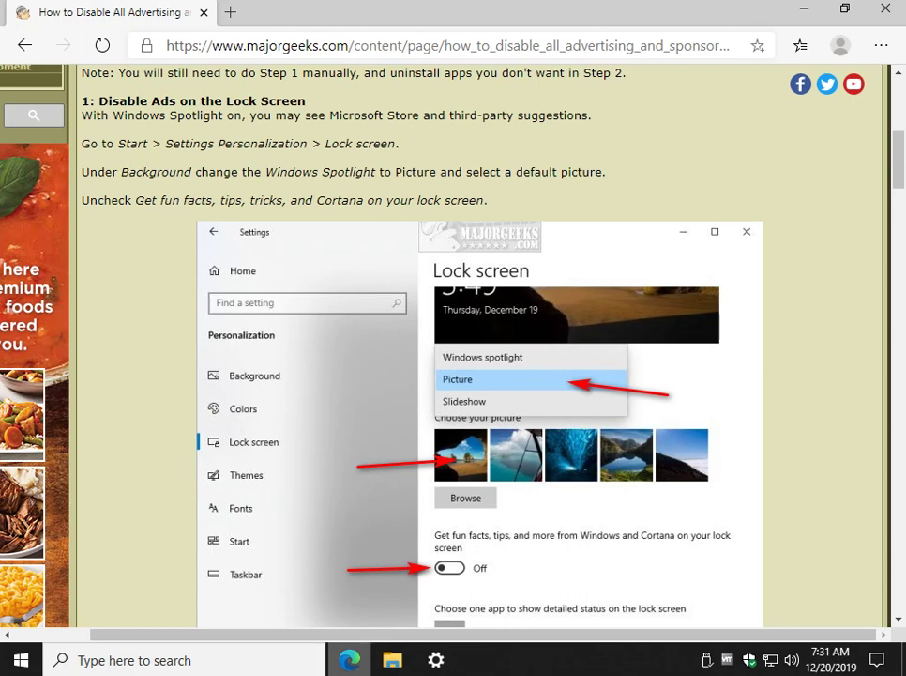
left_click(437, 660)
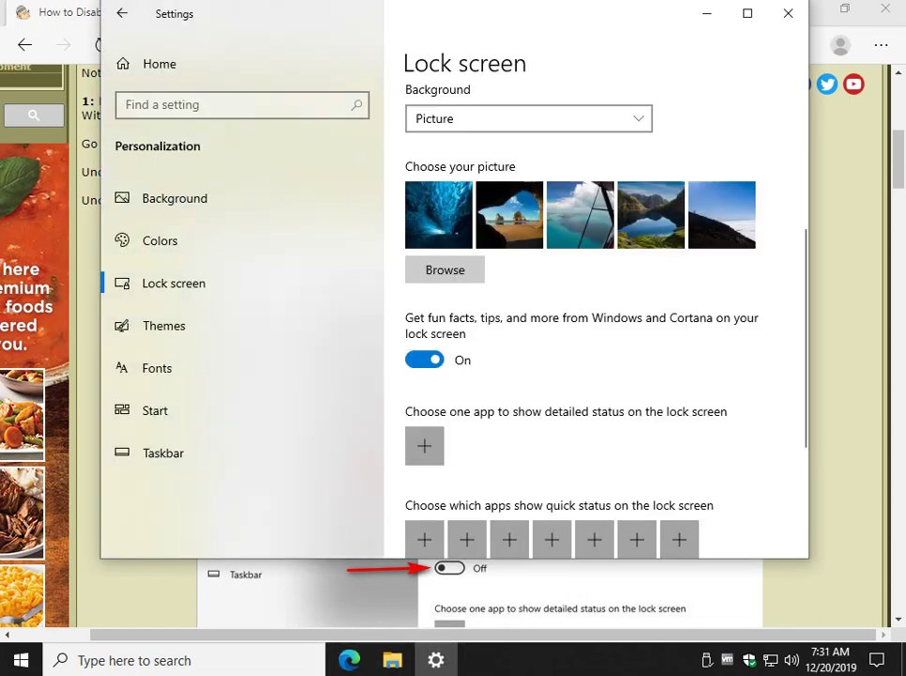
left_click(425, 360)
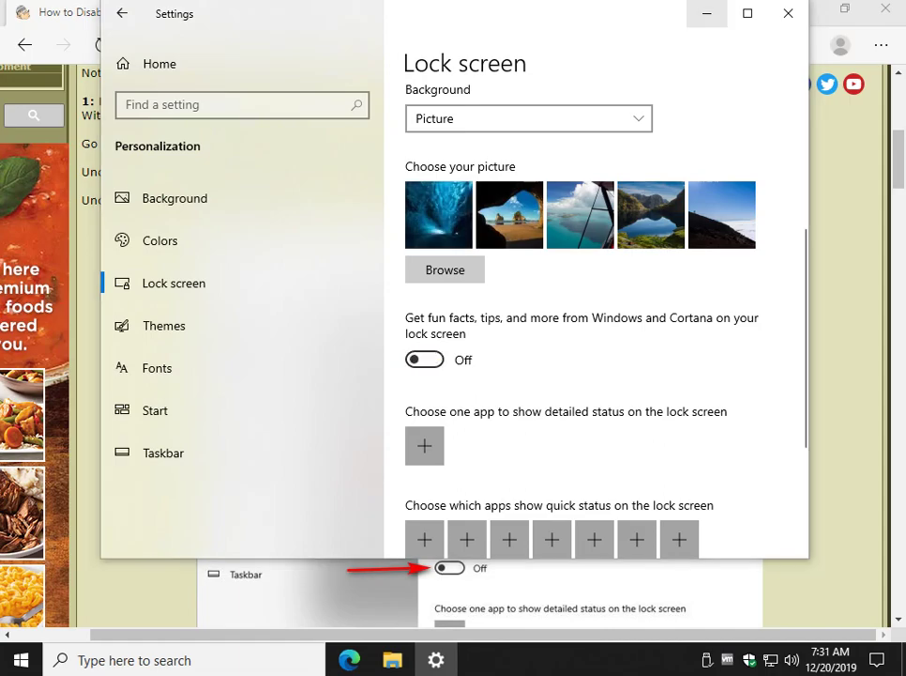
left_click(708, 13)
Copy the ContentDeliveryManager registry path from section 2 of the guide, "Disable Automatically Installing Suggested Apps".
scroll(479, 347, "down", 4)
scroll(450, 357, "down", 3)
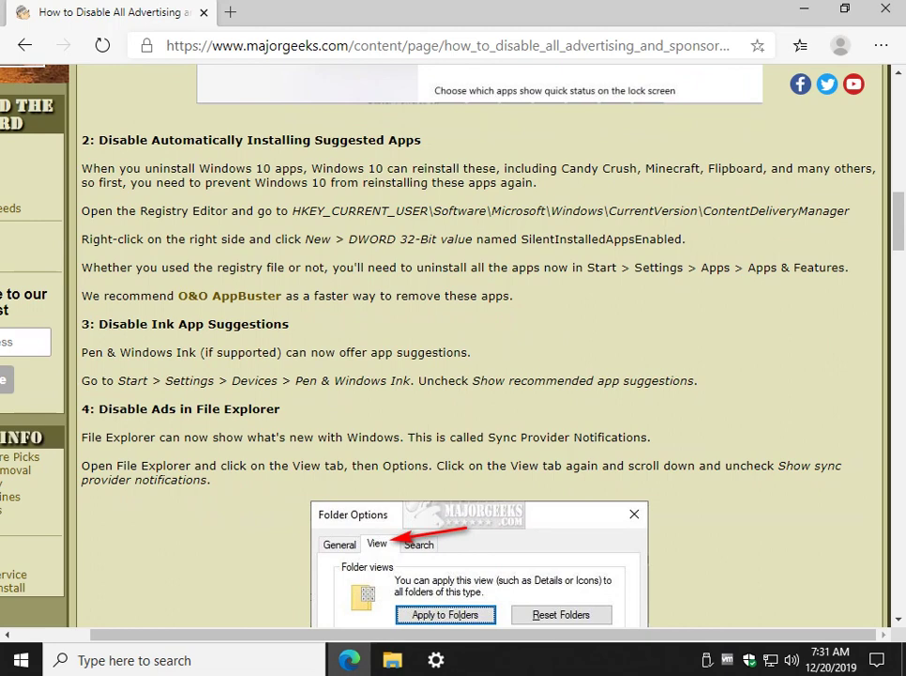
left_click_drag(292, 210, 851, 210)
right_click(497, 214)
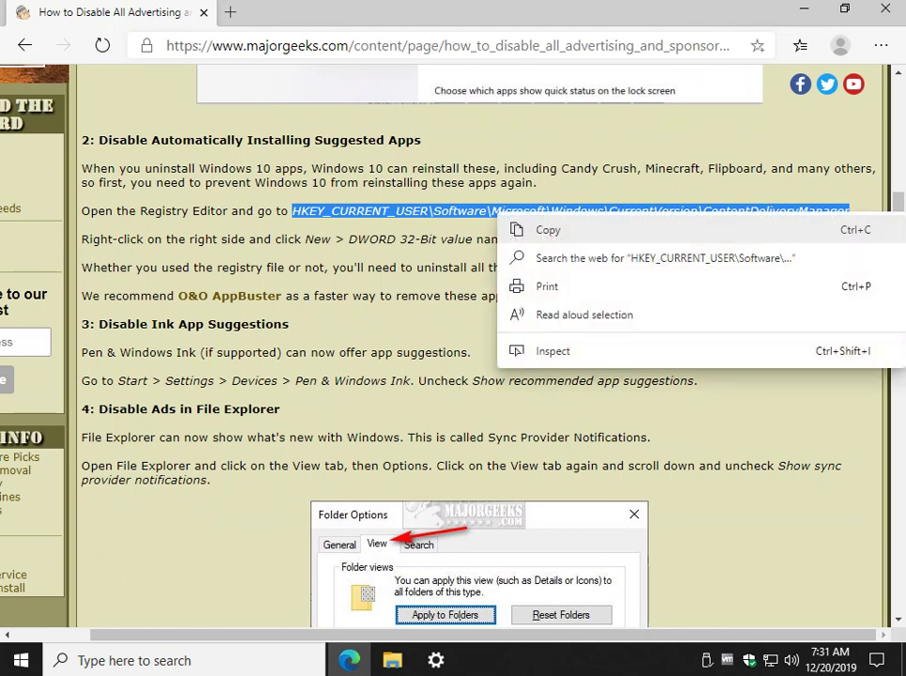
left_click(548, 230)
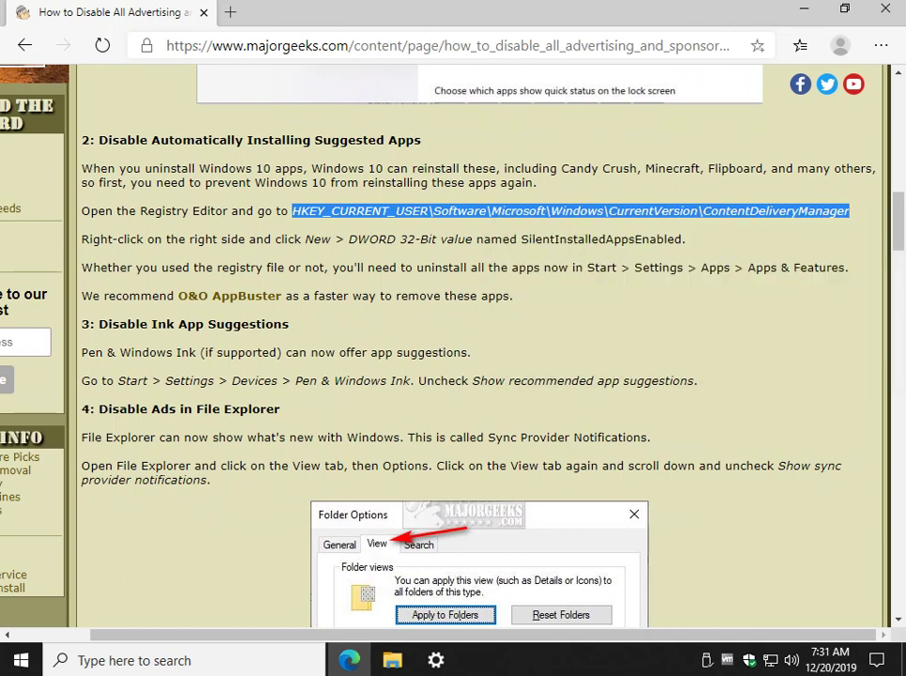
Launch regedit with permission to make changes and go to HKEY_CURRENT_USER\Software\Microsoft\Windows\CurrentVersion\ContentDeliveryManager using the copied path.
key("super+r")
type("regedit")
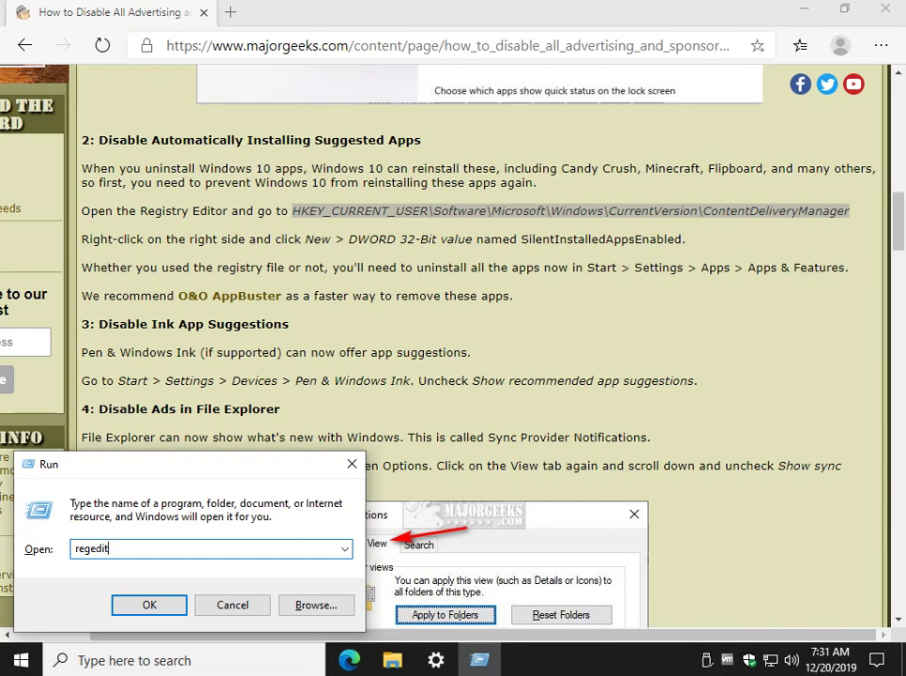
key("Return")
left_click(362, 440)
left_click(128, 144)
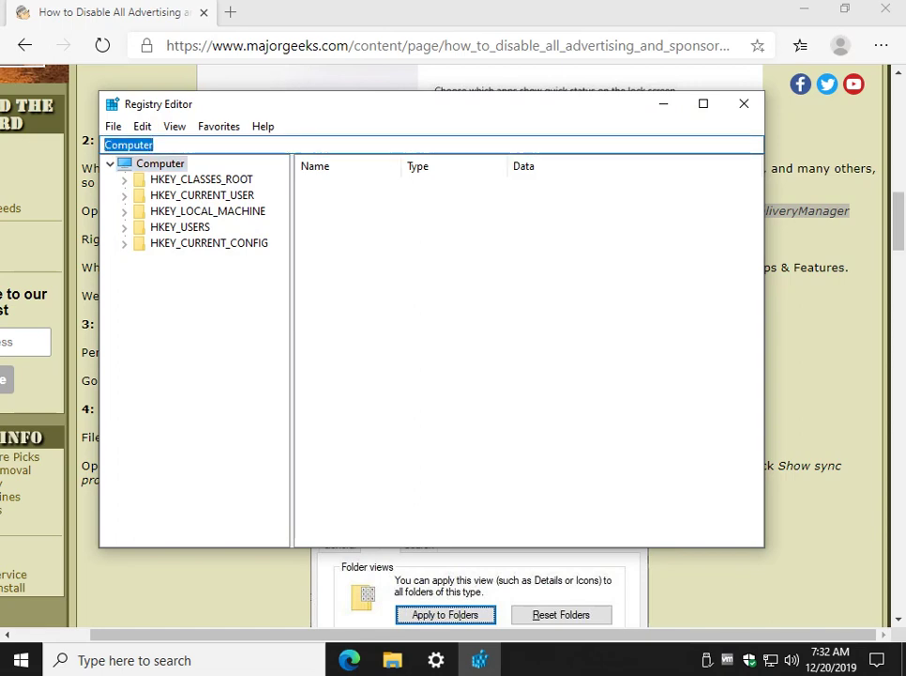
key("ctrl+v")
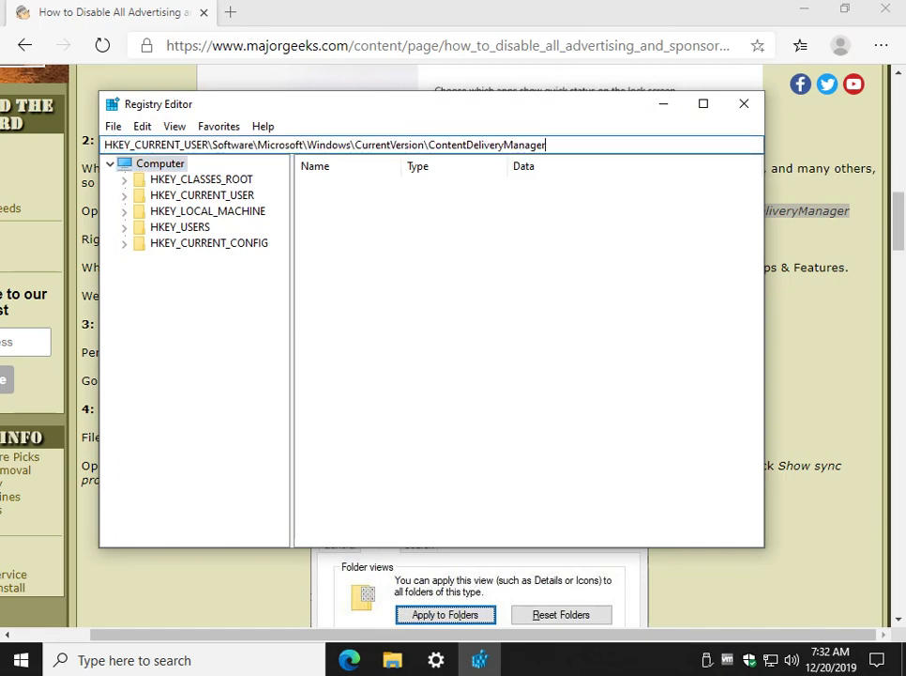
key("Return")
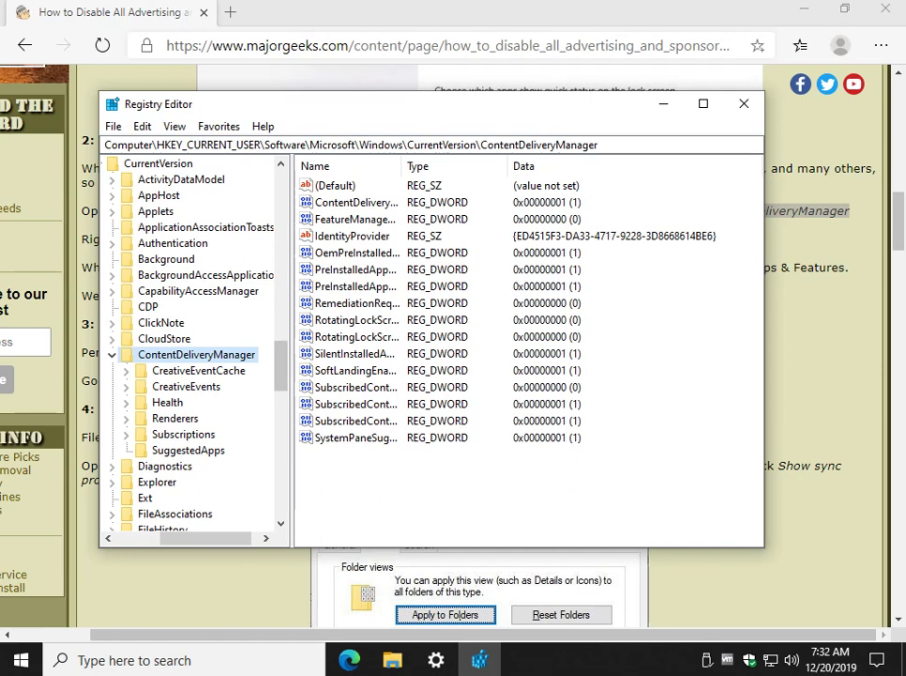
Copy the value name SilentInstalledAppsEnabled from the guide and return to the ContentDeliveryManager key in Registry Editor.
key("alt+Tab")
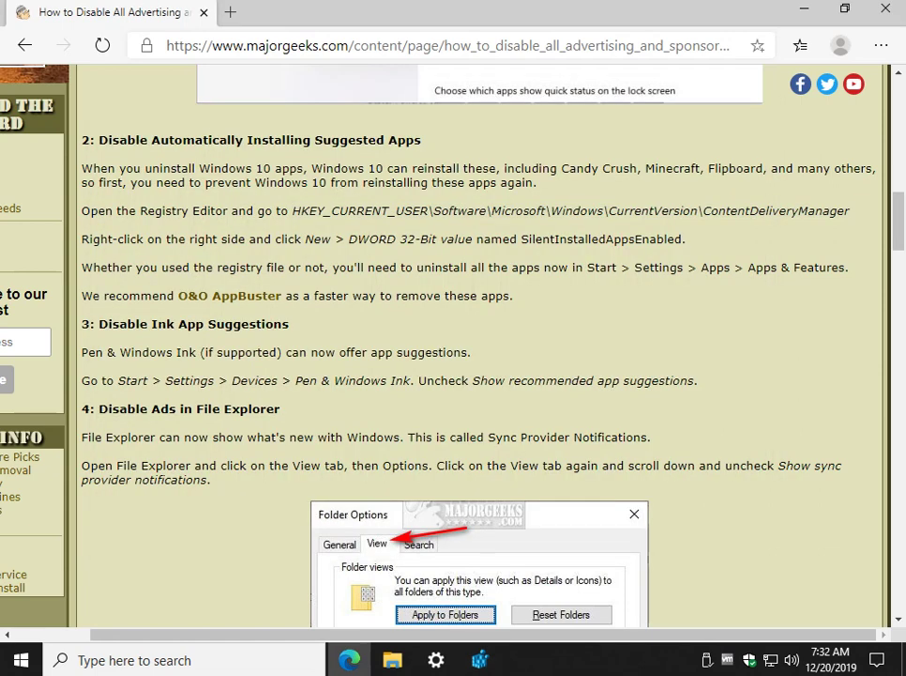
left_click_drag(521, 239, 682, 239)
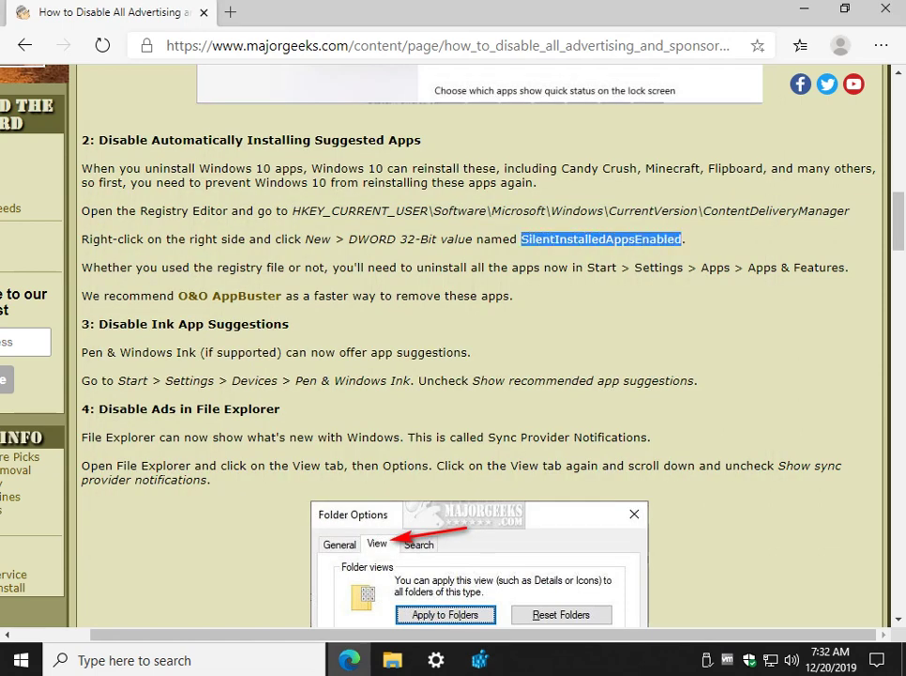
right_click(531, 242)
left_click(582, 257)
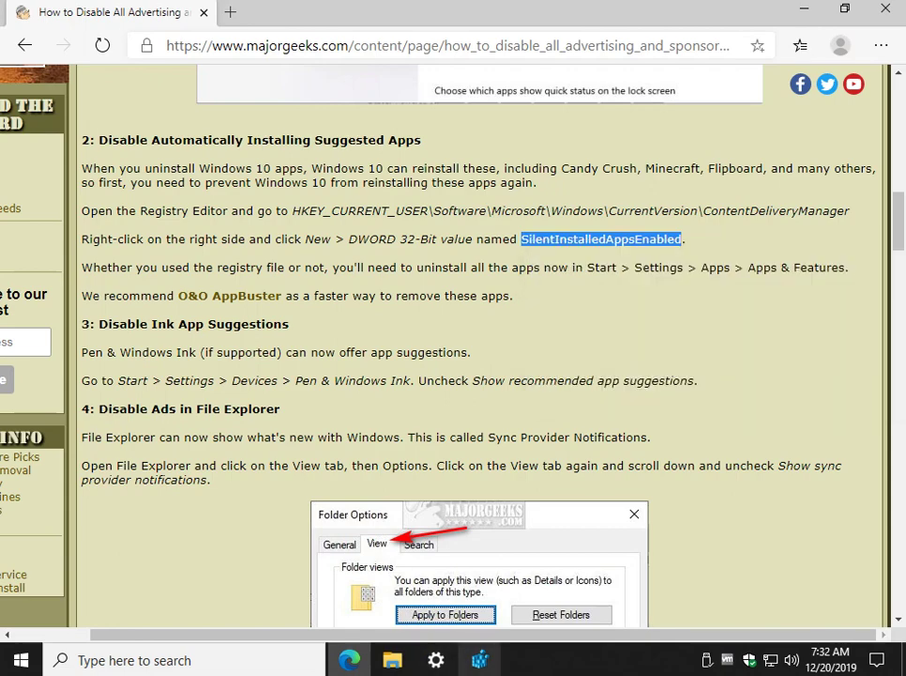
key("alt+Tab")
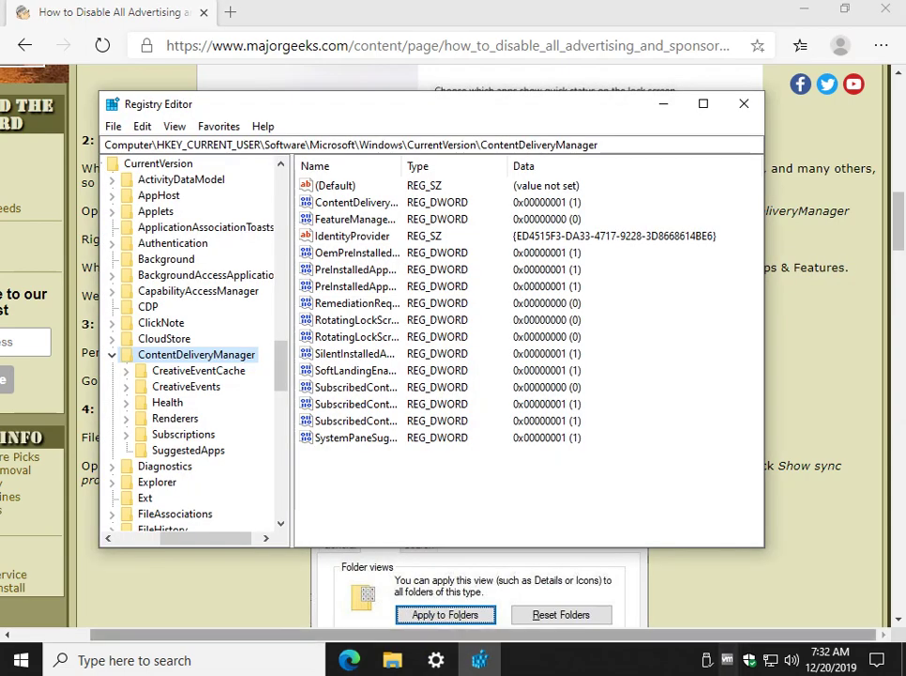
key("alt+Tab")
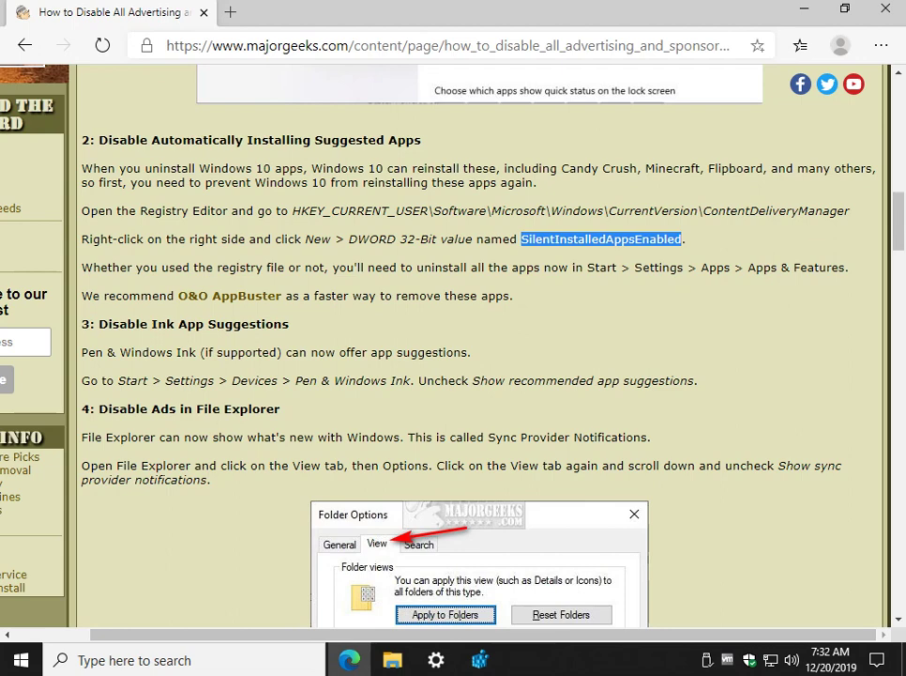
key("alt+Tab")
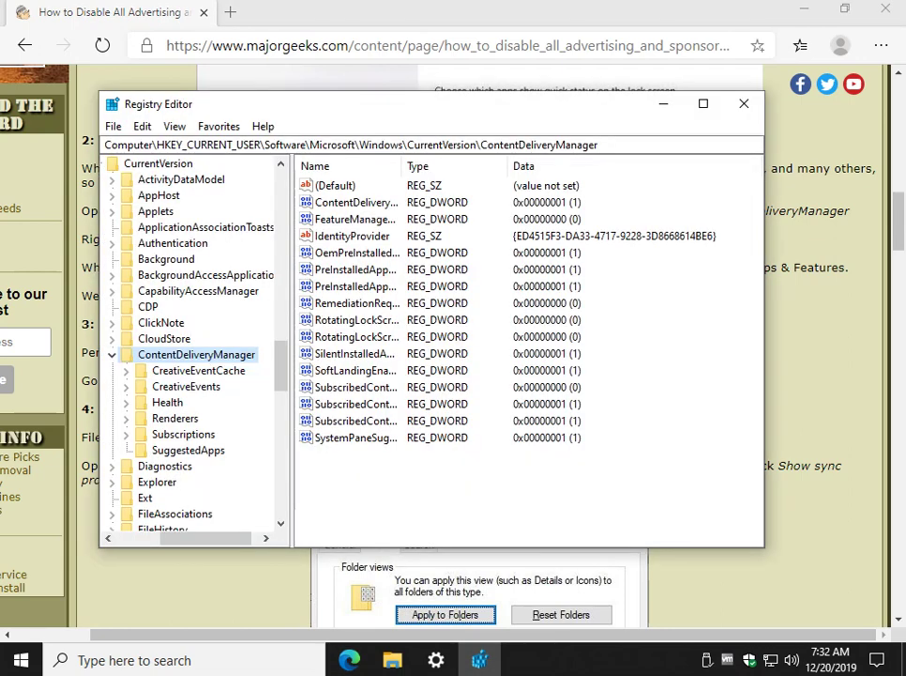
Try to add a new DWORD (32-bit) value named SilentInstalledAppsEnabled to the ContentDeliveryManager key.
right_click(380, 487)
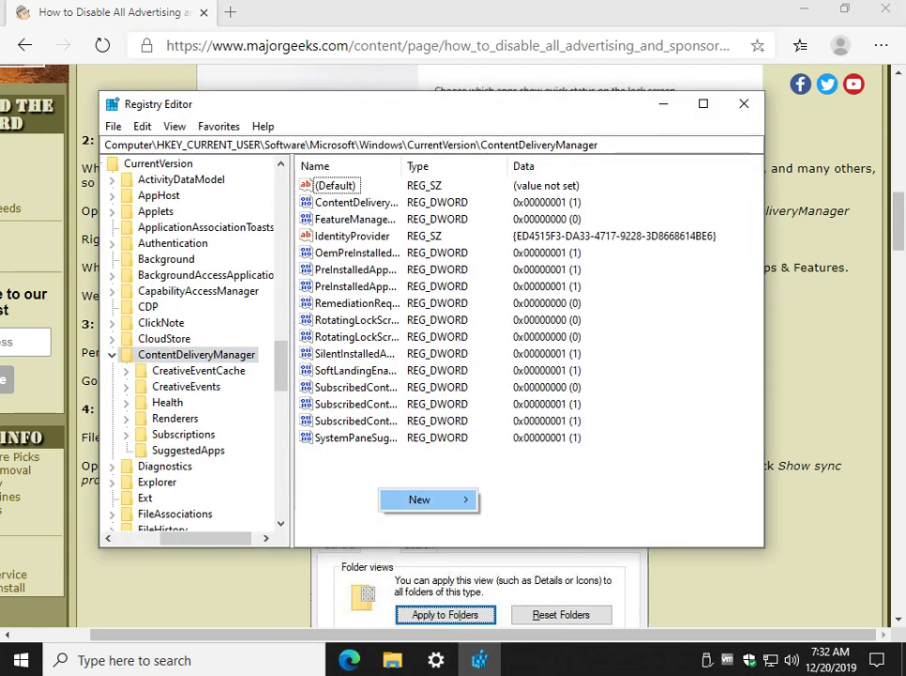
mouse_move(422, 499)
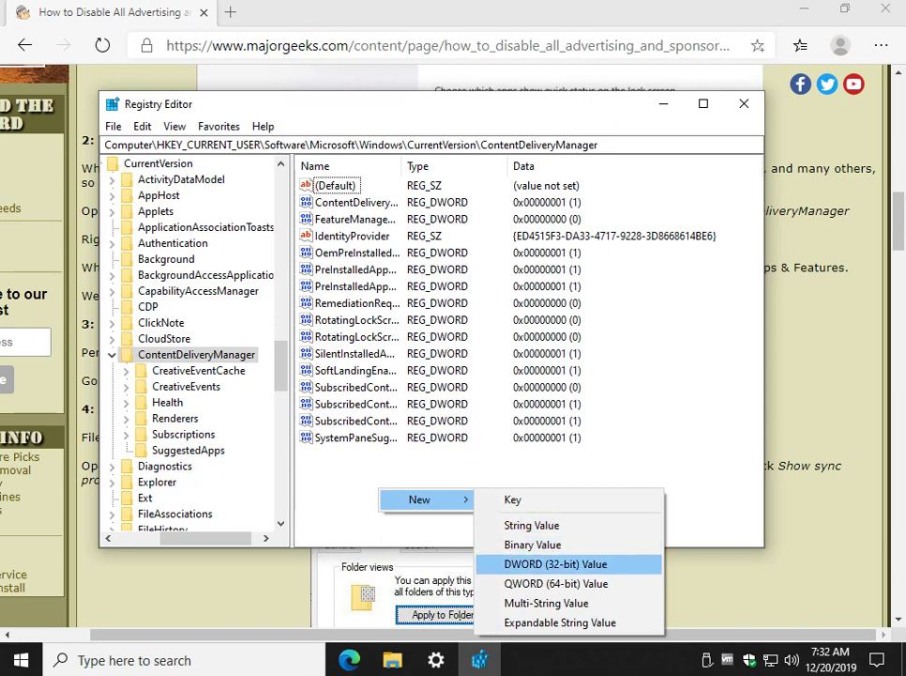
left_click(556, 564)
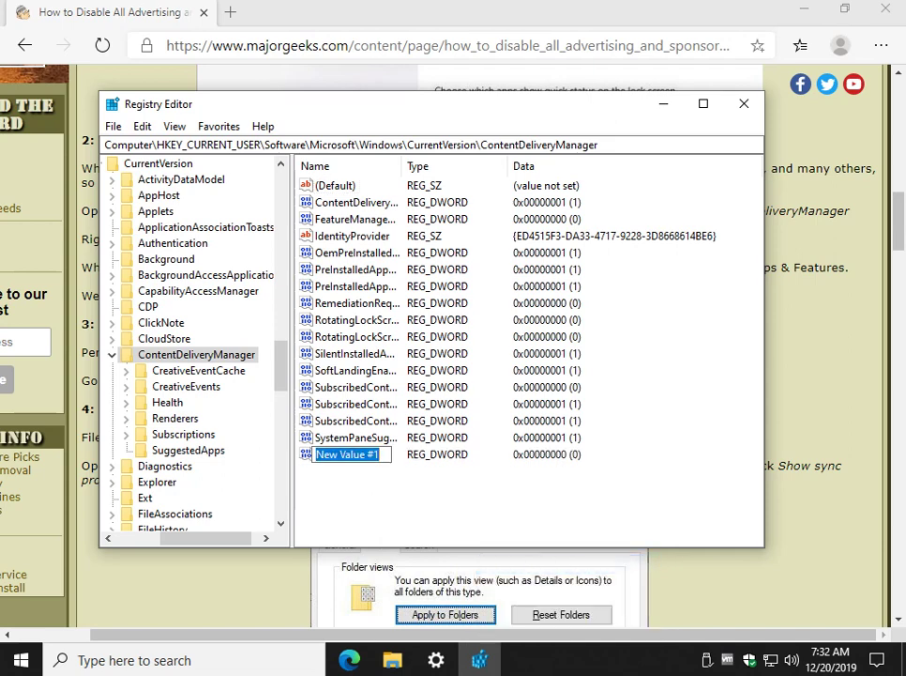
key("ctrl+v")
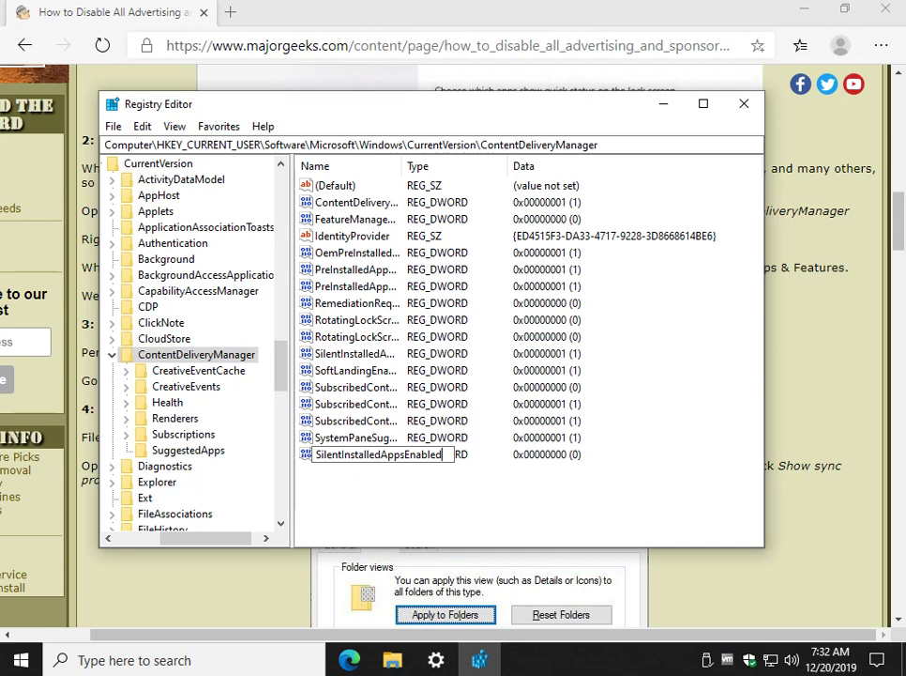
key("Return")
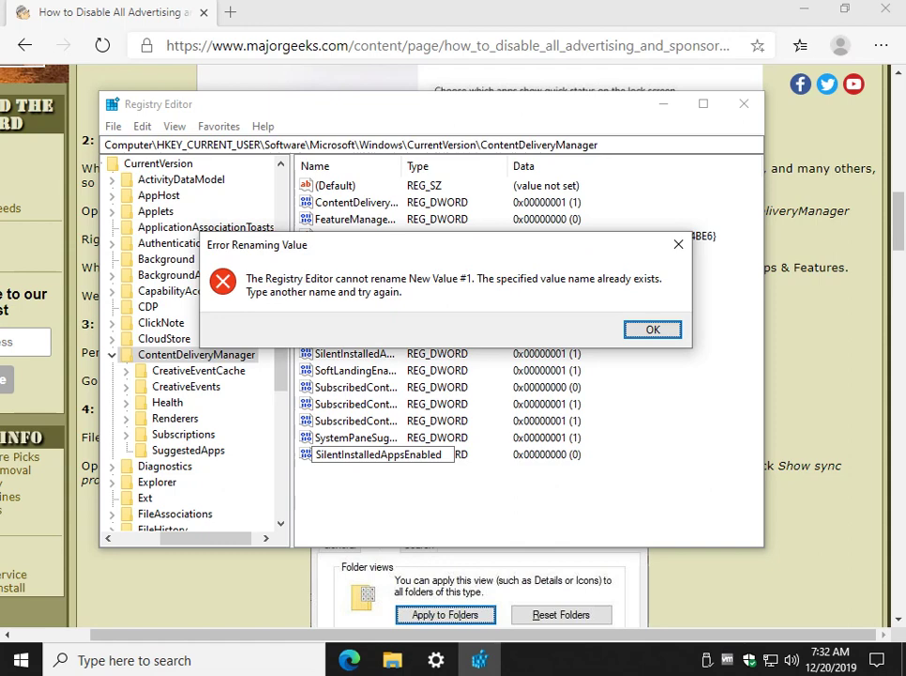
key("Return")
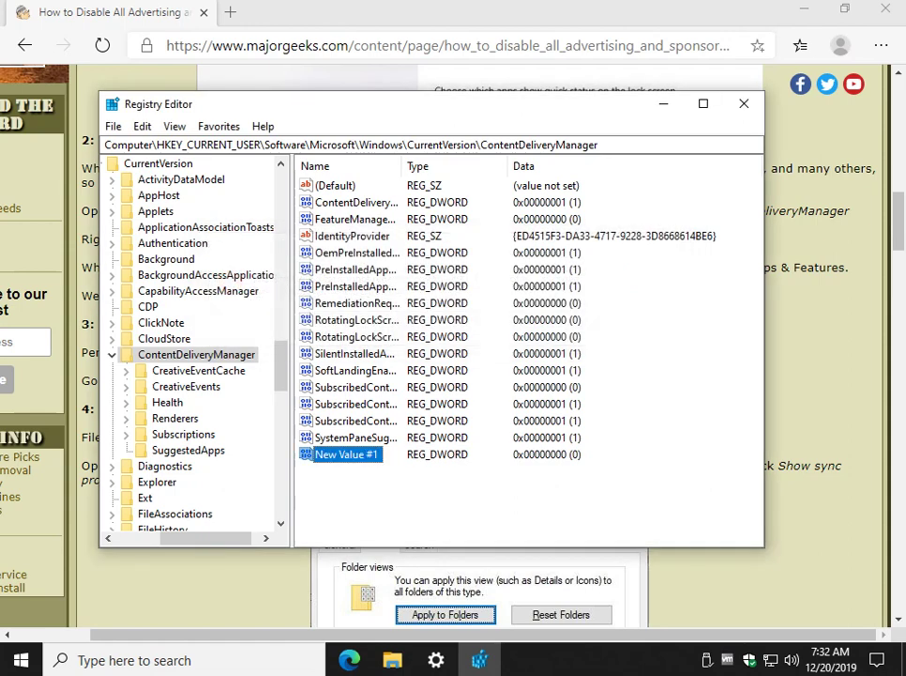
Delete the newly created DWORD value from the ContentDeliveryManager key.
key("Escape")
key("Delete")
key("Return")
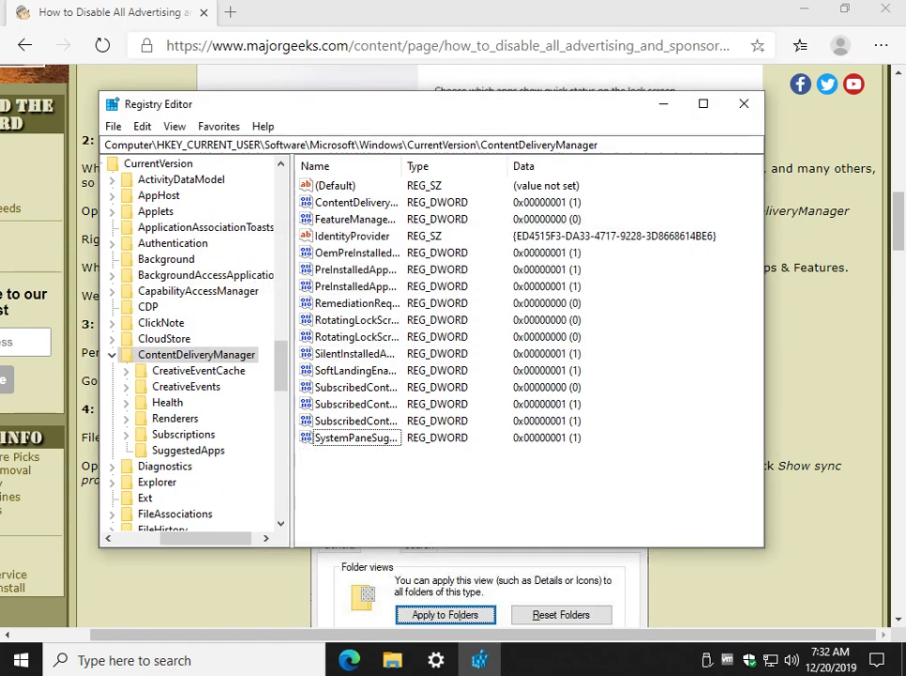
Widen the value name column, view the data of the existing SilentInstalledAppsEnabled value without changing it, and close Registry Editor.
key("ctrl+KP_Add")
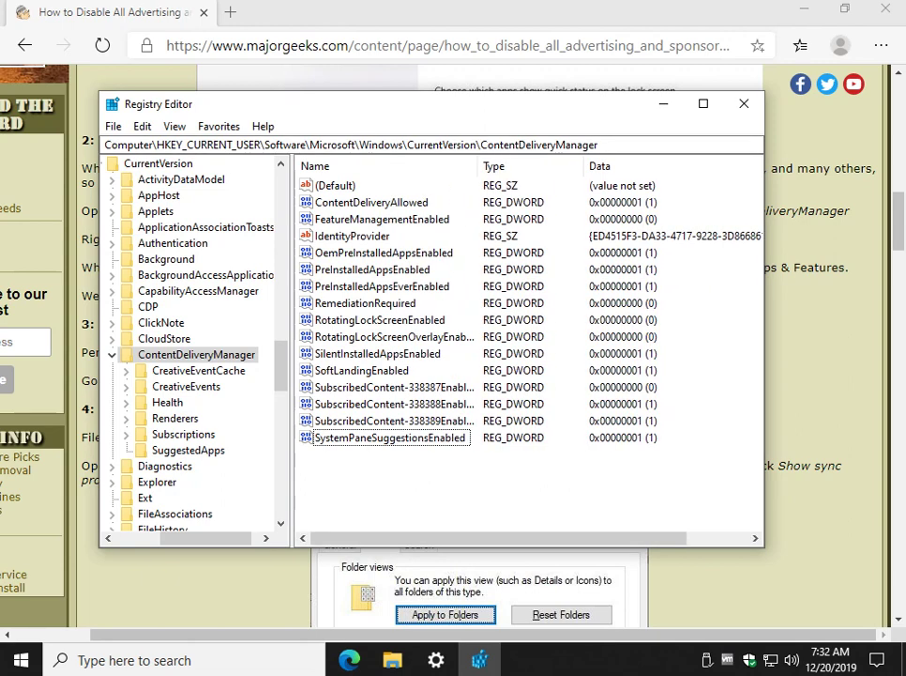
double_click(377, 354)
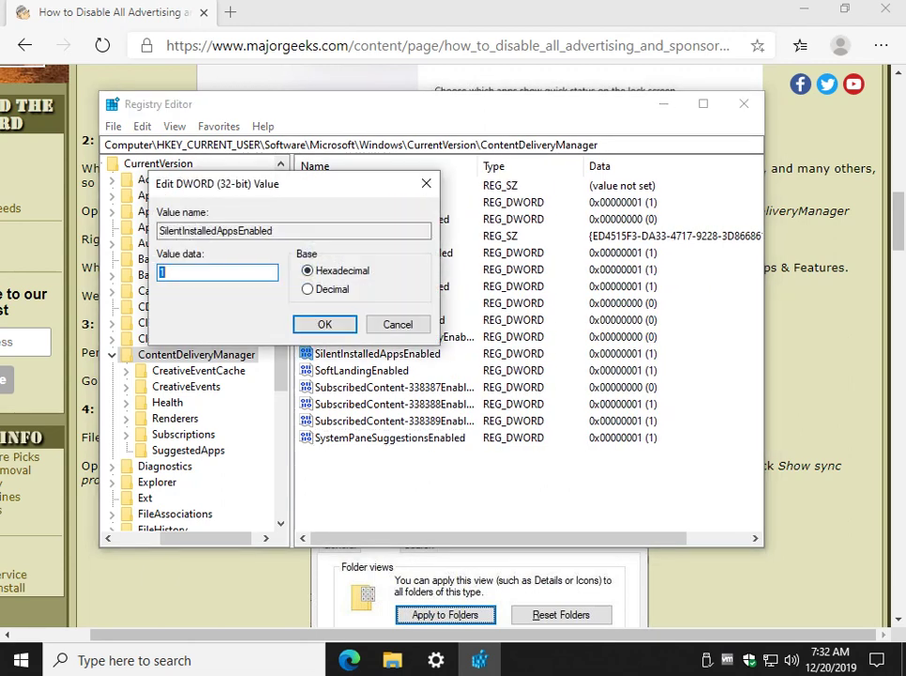
left_click(427, 184)
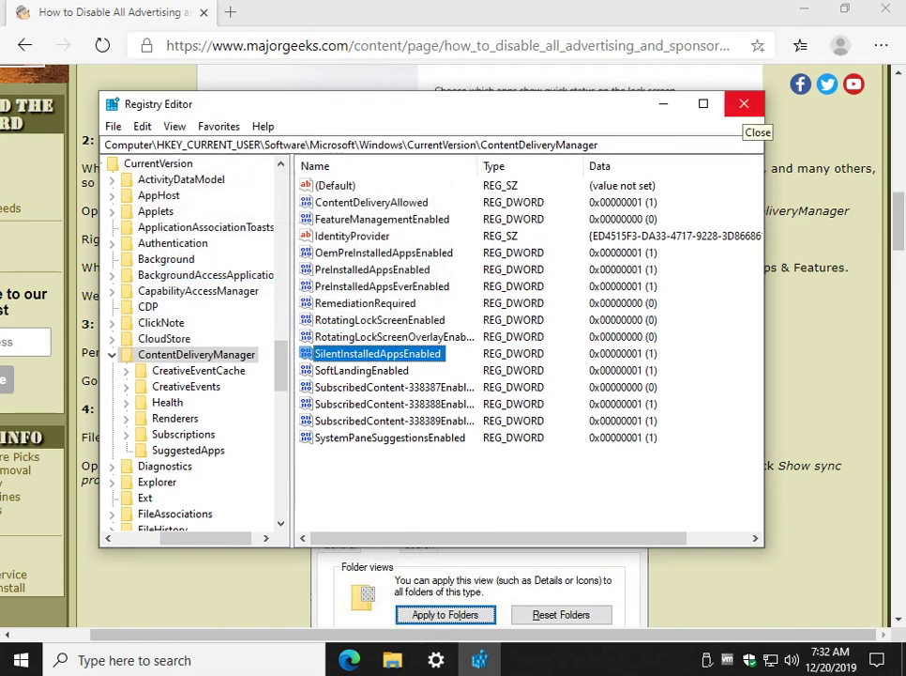
left_click(744, 103)
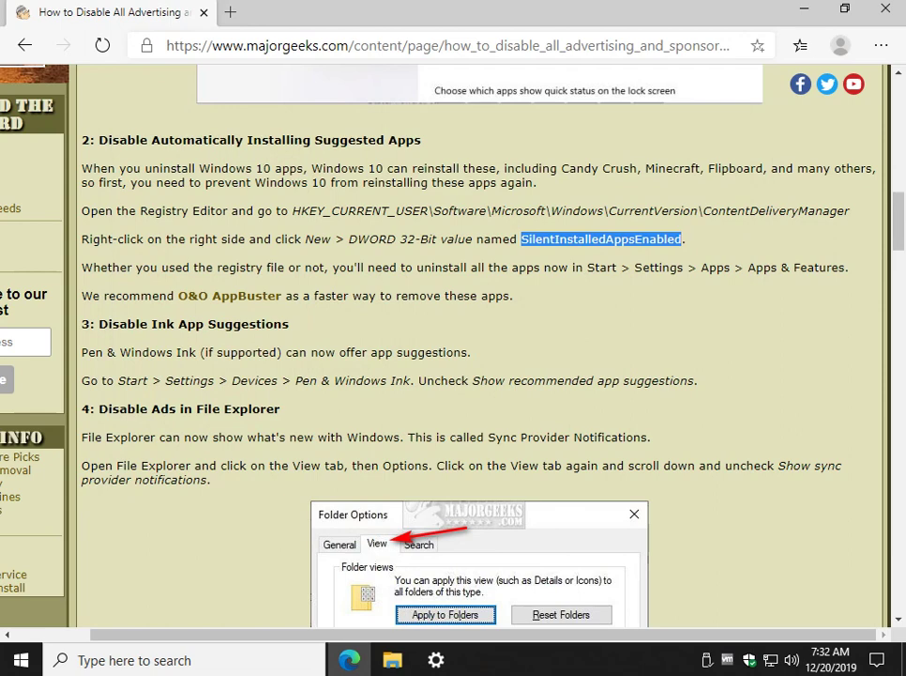
Open the O&O AppBuster page linked in the guide and view the program's first screenshot at full size.
left_click(737, 302)
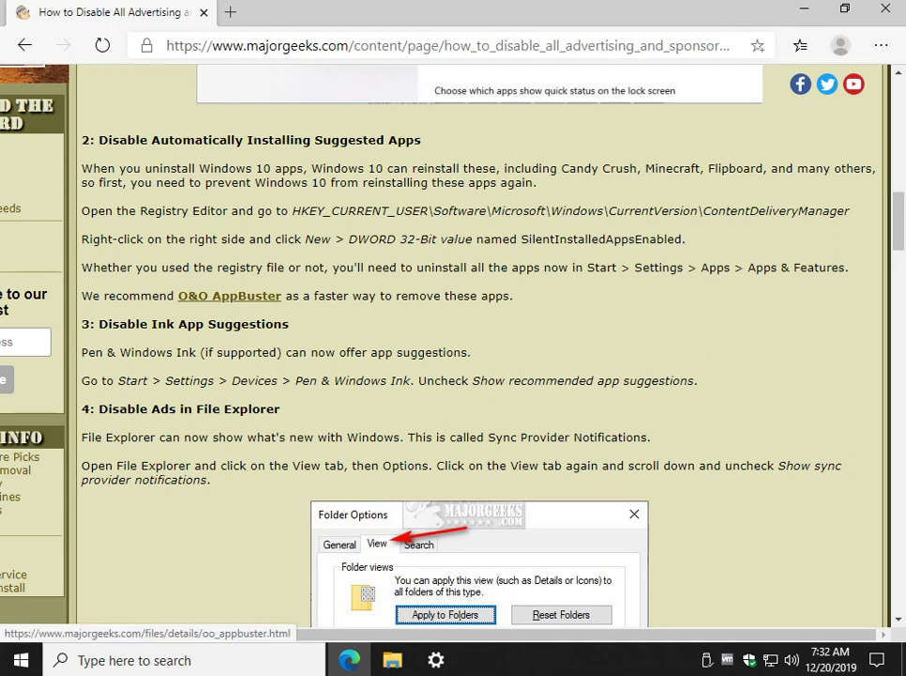
left_click(230, 295)
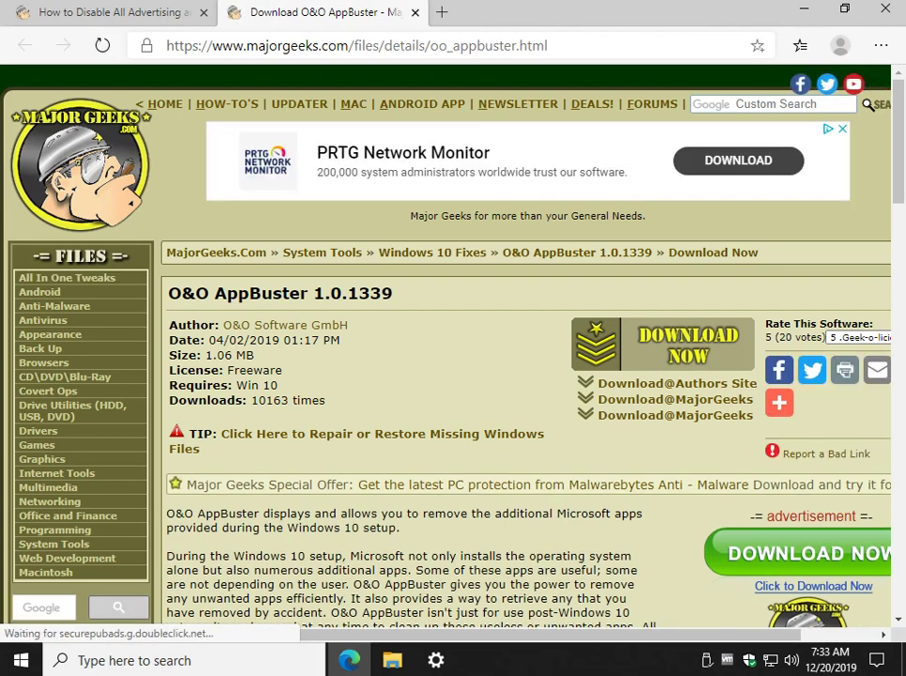
scroll(525, 375, "down", 1)
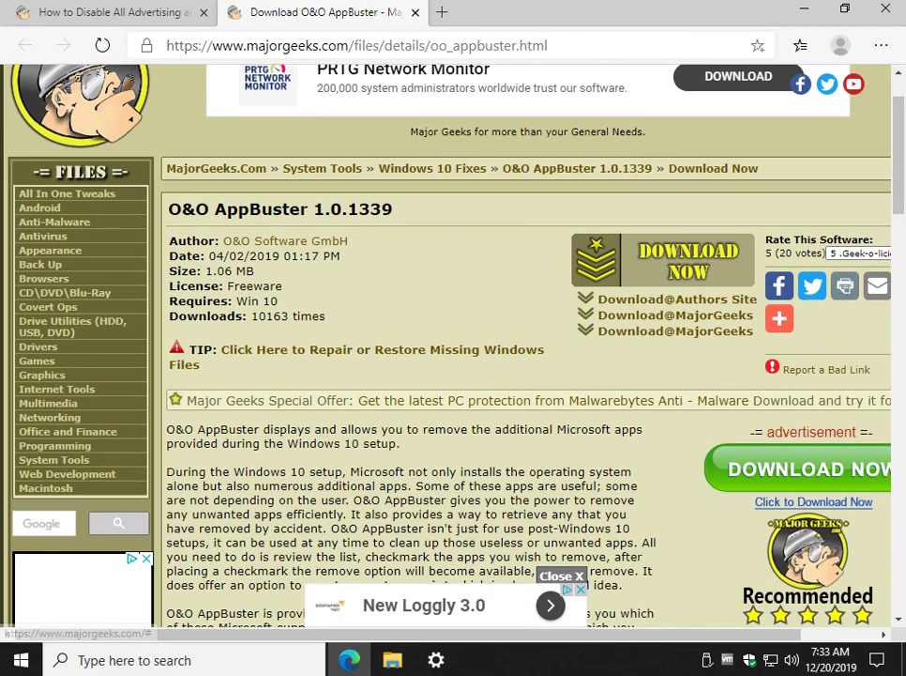
scroll(54, 550, "down", 6)
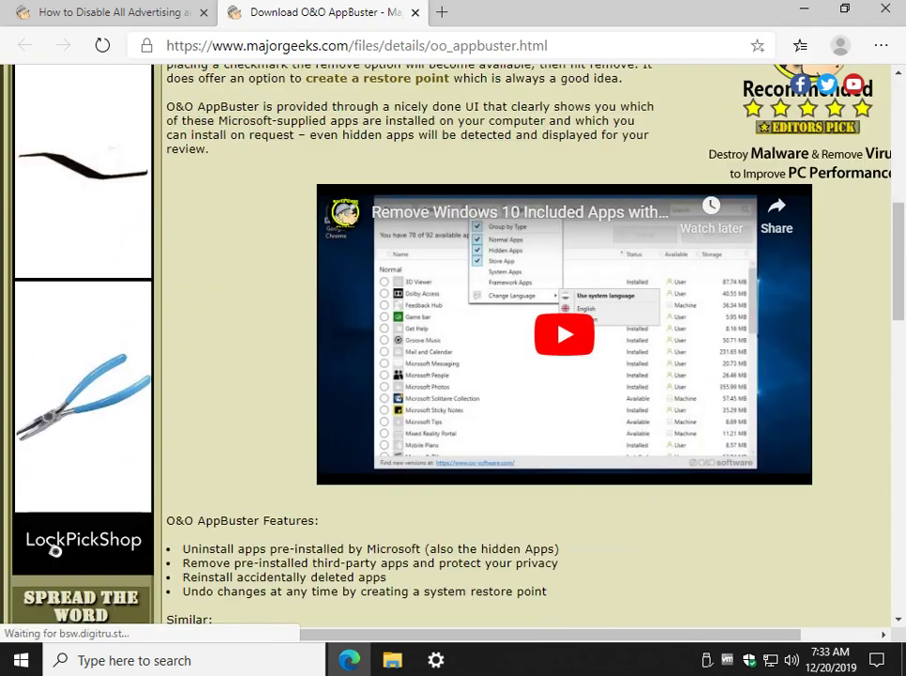
scroll(420, 218, "down", 6)
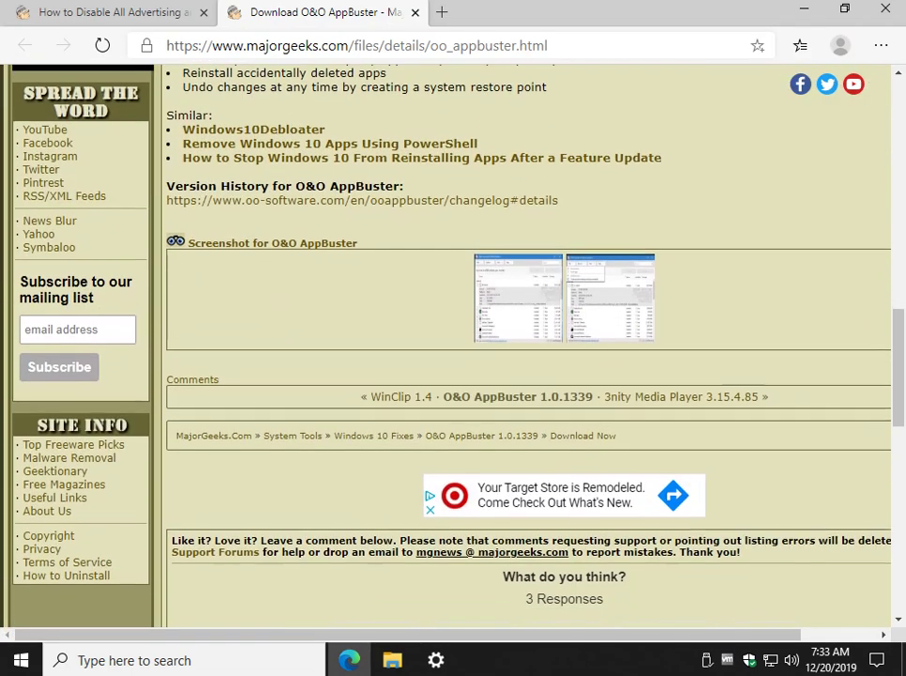
left_click(511, 292)
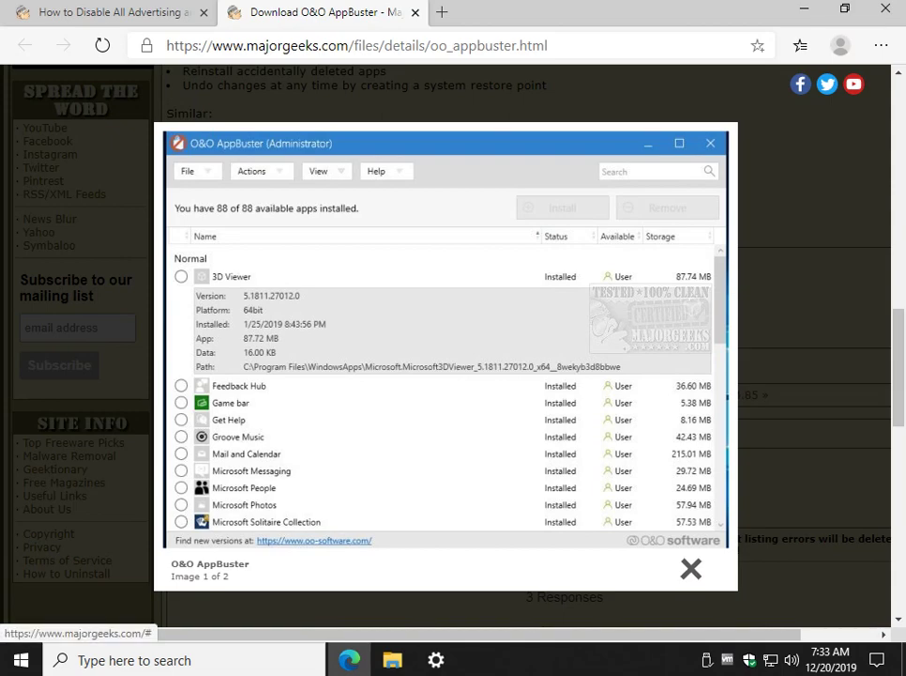
left_click(691, 569)
Switch to Settings, go to Apps & features, and expand the Game bar entry to examine its uninstall option.
left_click(437, 659)
left_click(160, 63)
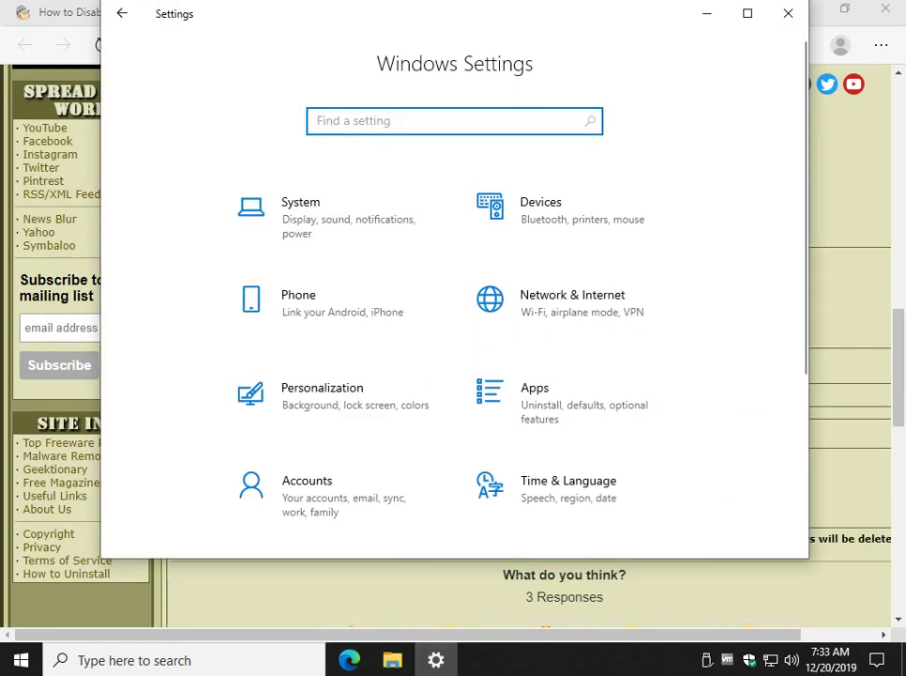
scroll(607, 415, "down", 3)
left_click(563, 124)
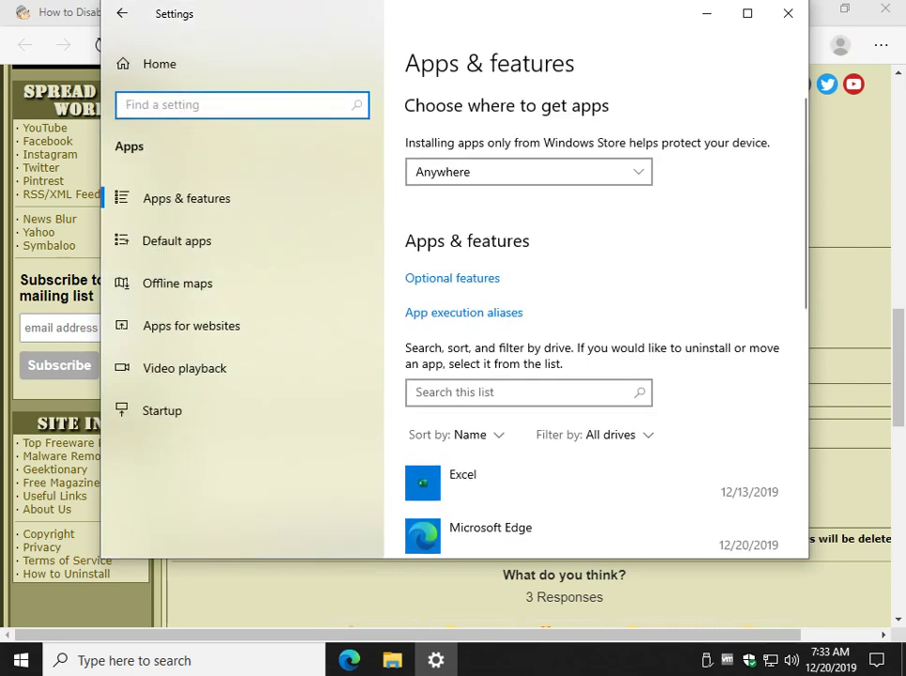
scroll(591, 375, "down", 3)
scroll(591, 376, "down", 3)
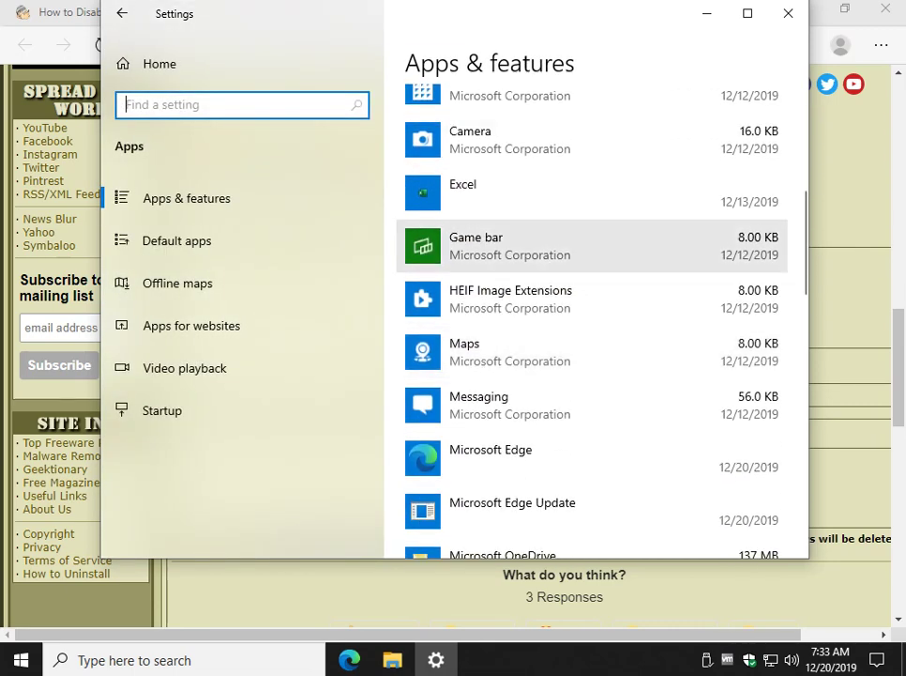
left_click(591, 246)
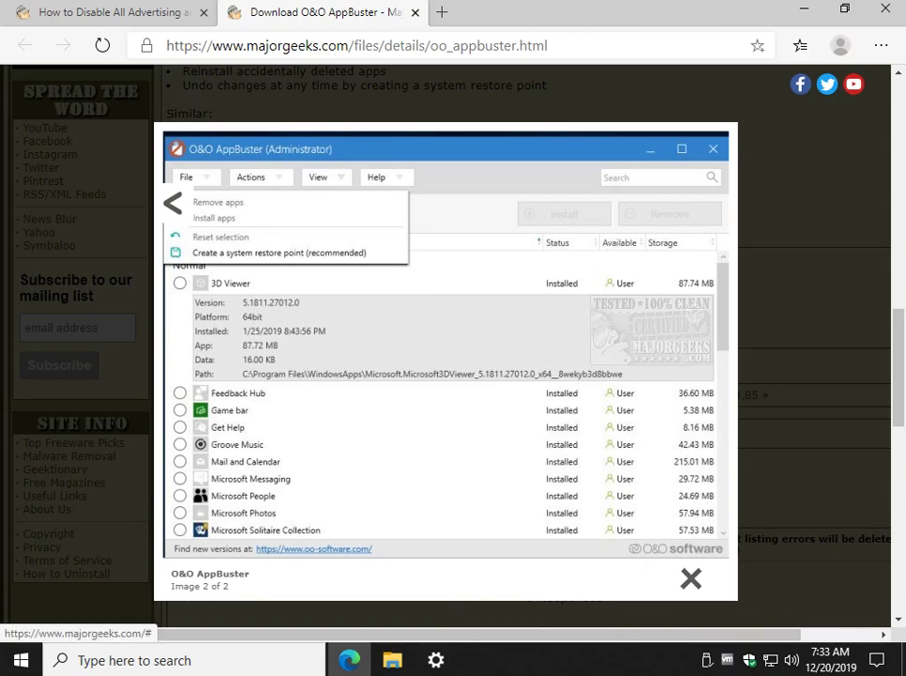
Return to the O&O AppBuster page, view the program's screenshots again, and close that page to get back to the guide.
key("alt+Tab")
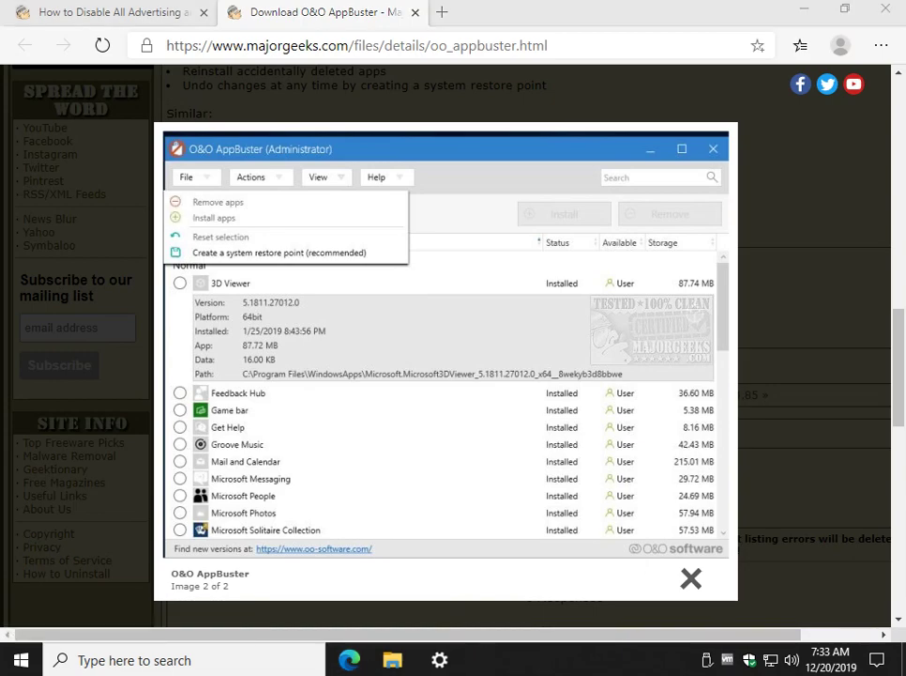
key("alt+Tab")
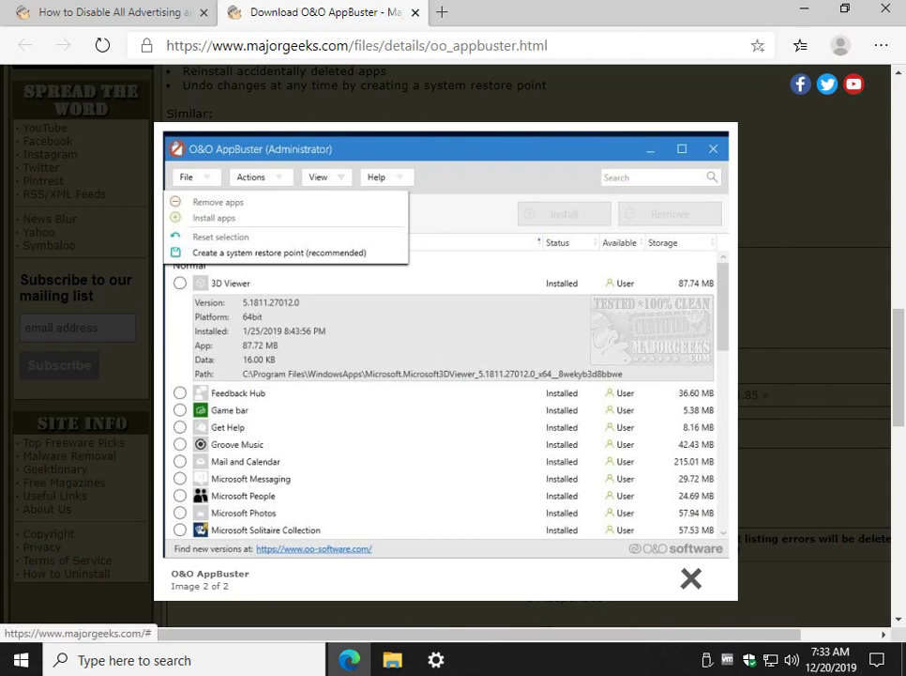
key("Escape")
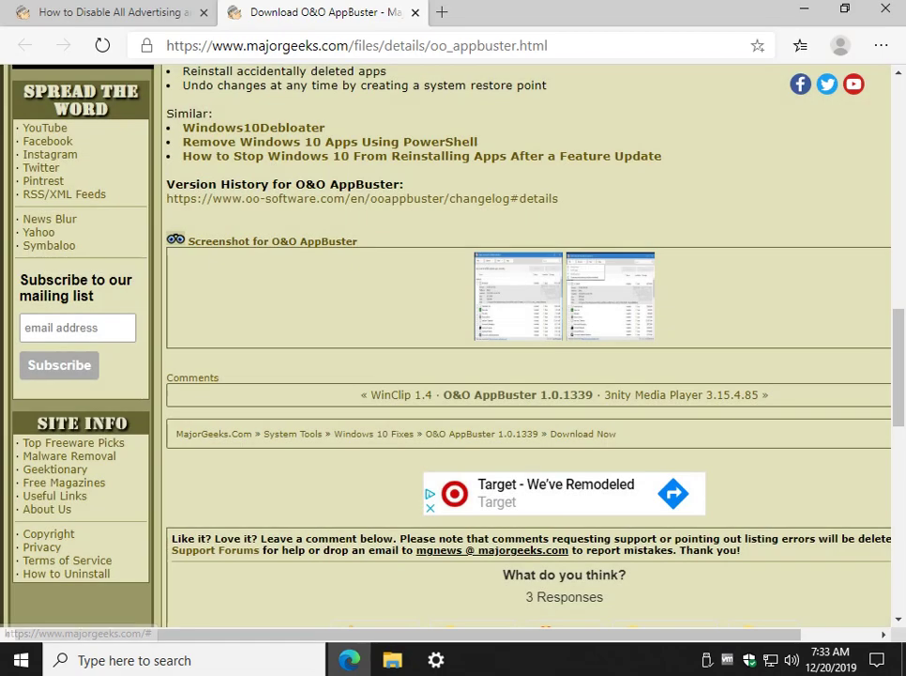
left_click(518, 296)
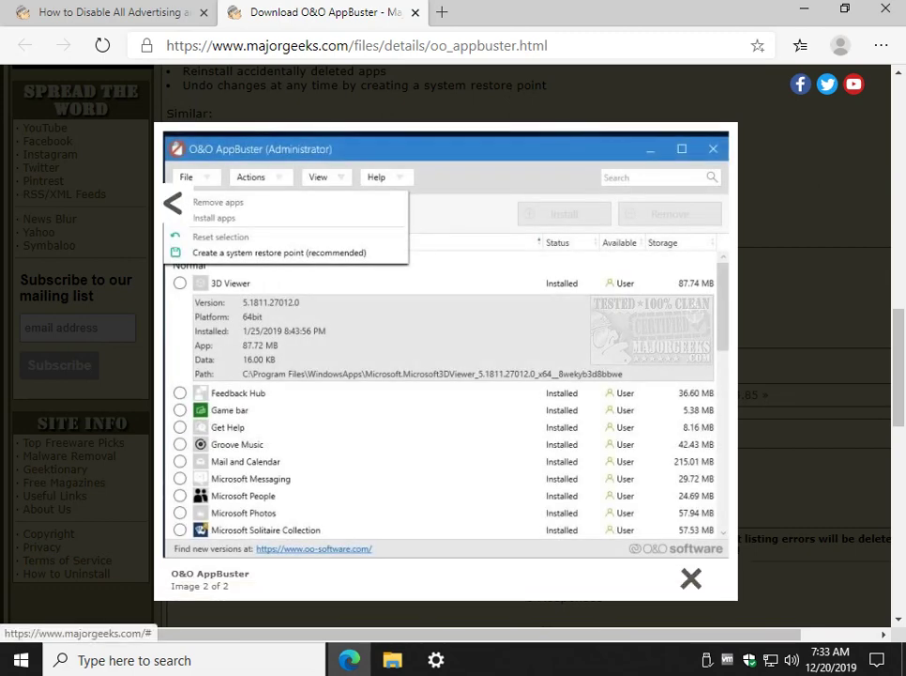
key("Escape")
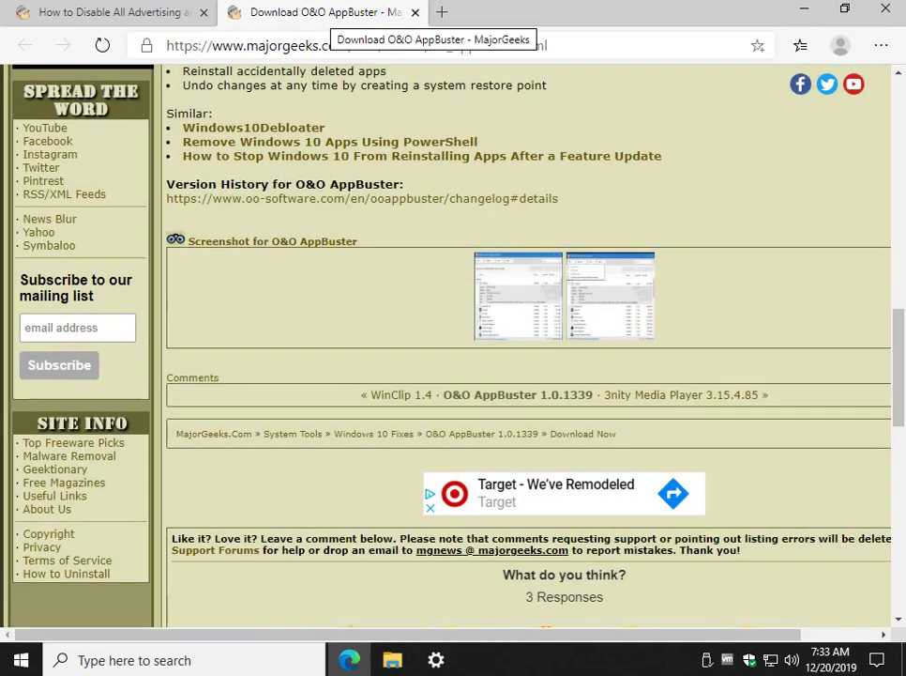
left_click(415, 12)
left_click_drag(130, 183, 600, 249)
left_click(601, 250)
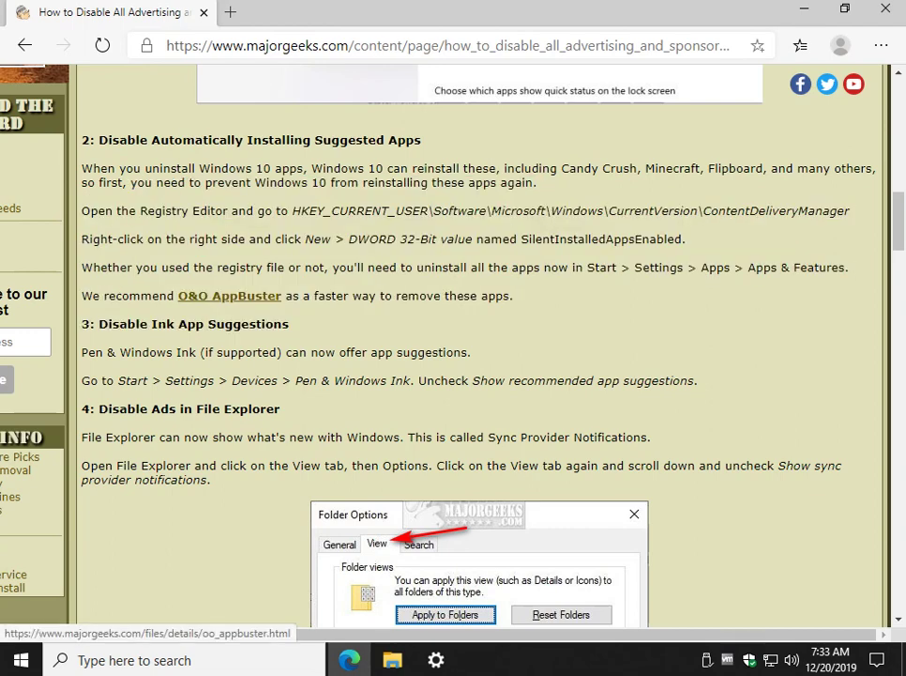
Check the Pen & Windows Ink page under Devices in Settings for recommended app suggestions, and return to the guide.
scroll(229, 296, "down", 2)
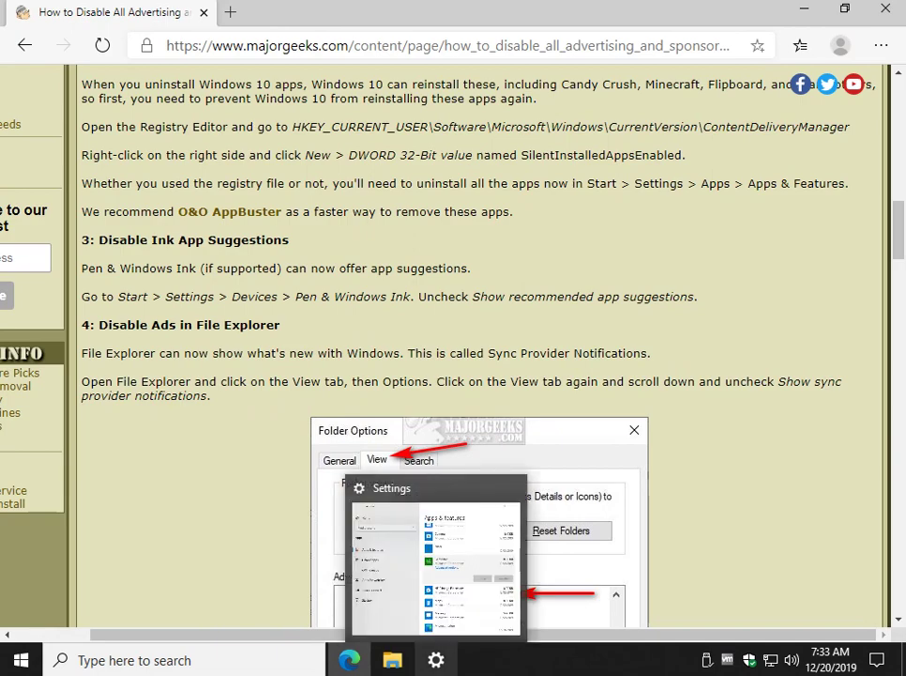
left_click(436, 660)
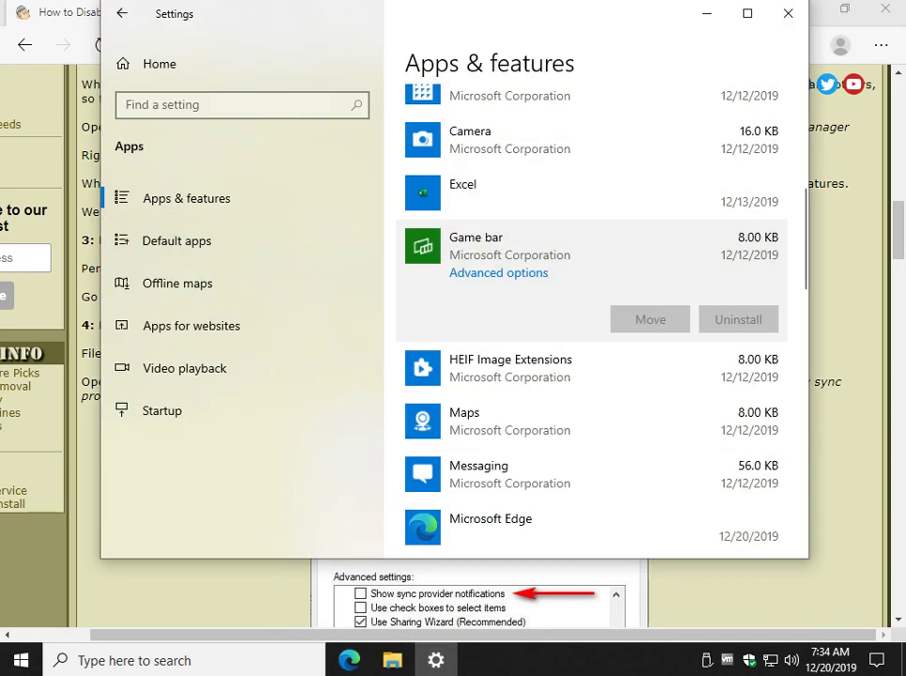
left_click(159, 64)
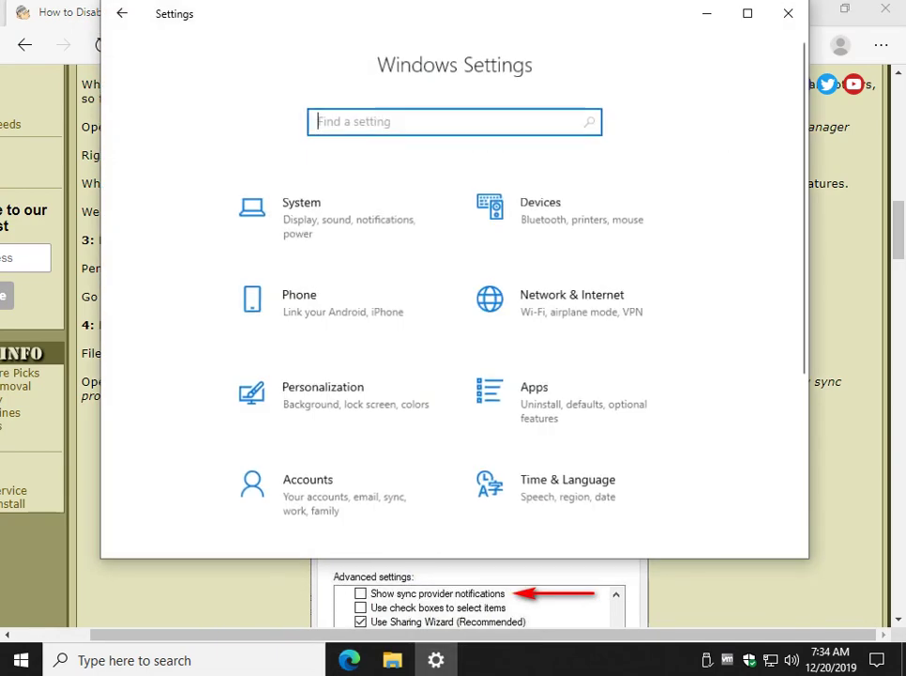
scroll(319, 292, "down", 1)
scroll(335, 277, "down", 5)
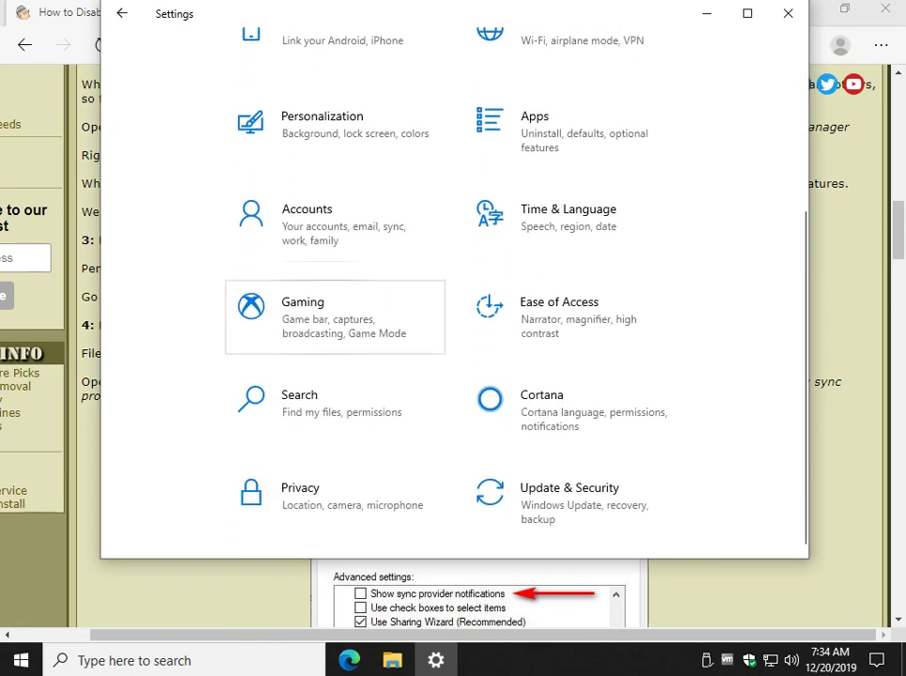
scroll(545, 410, "up", 6)
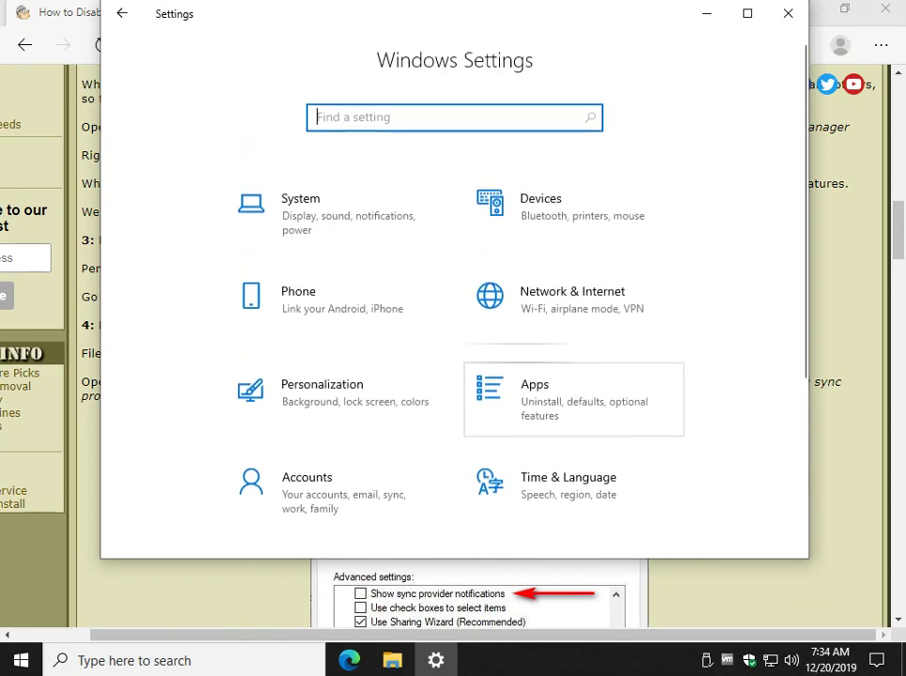
left_click(530, 207)
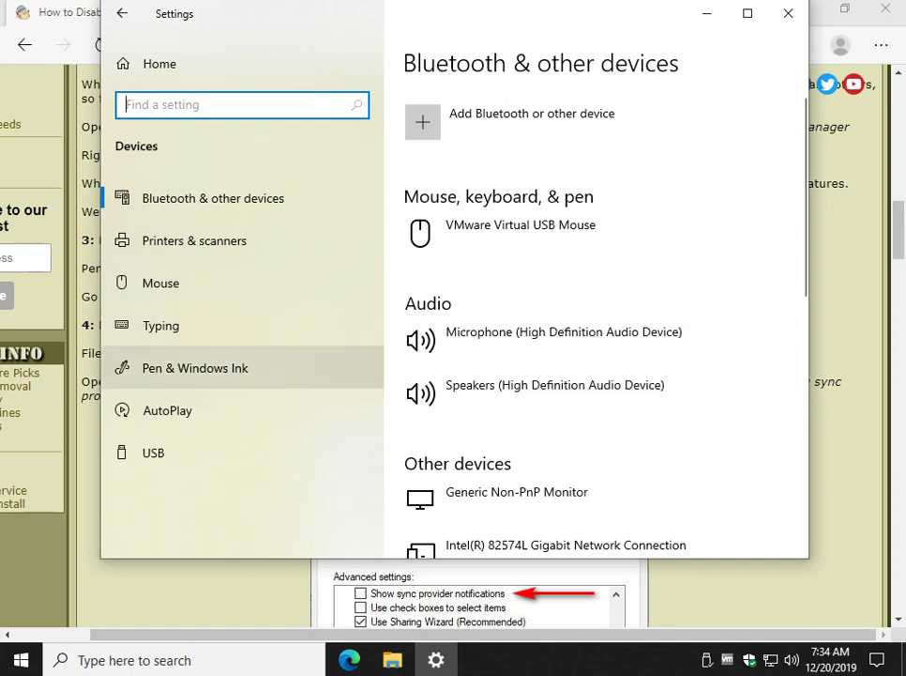
left_click(194, 368)
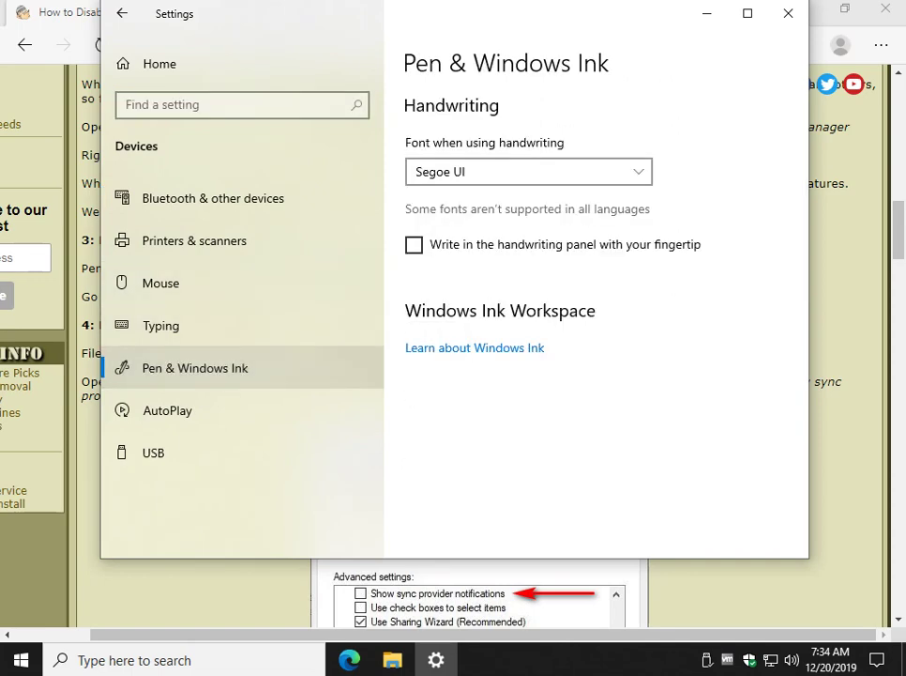
left_click(246, 590)
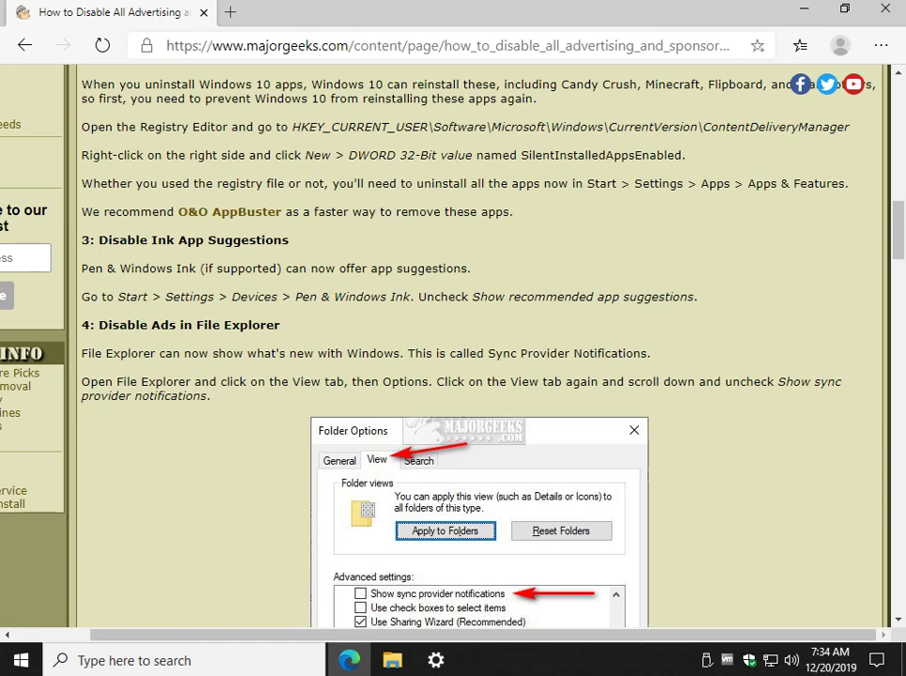
Recheck the Pen & Windows Ink page for the recommended app suggestions option, reset Settings to its home page, and return to the guide.
left_click_drag(473, 296, 695, 296)
key("alt+Tab")
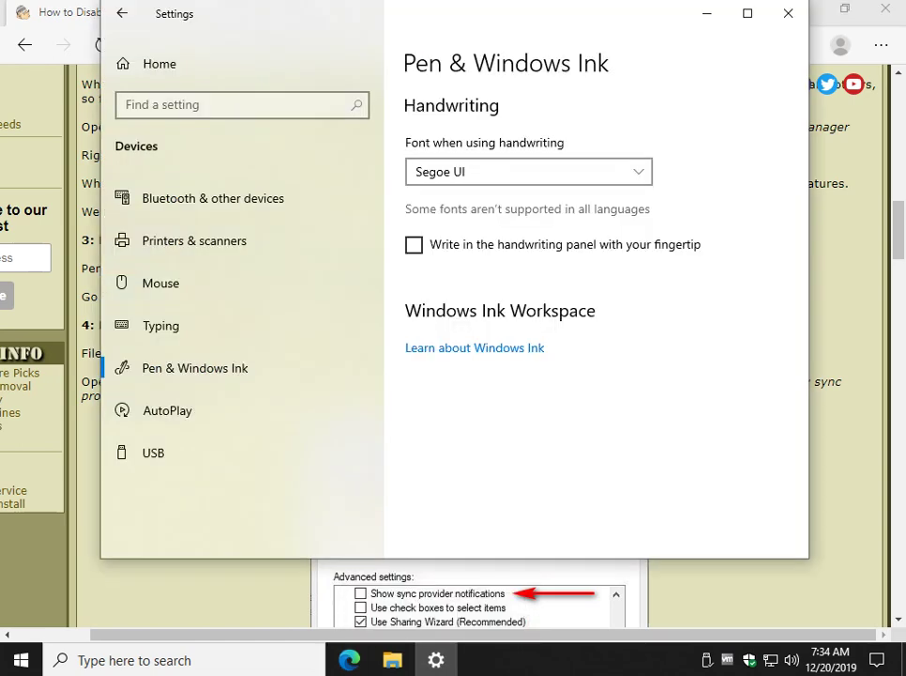
left_click_drag(447, 16, 496, 51)
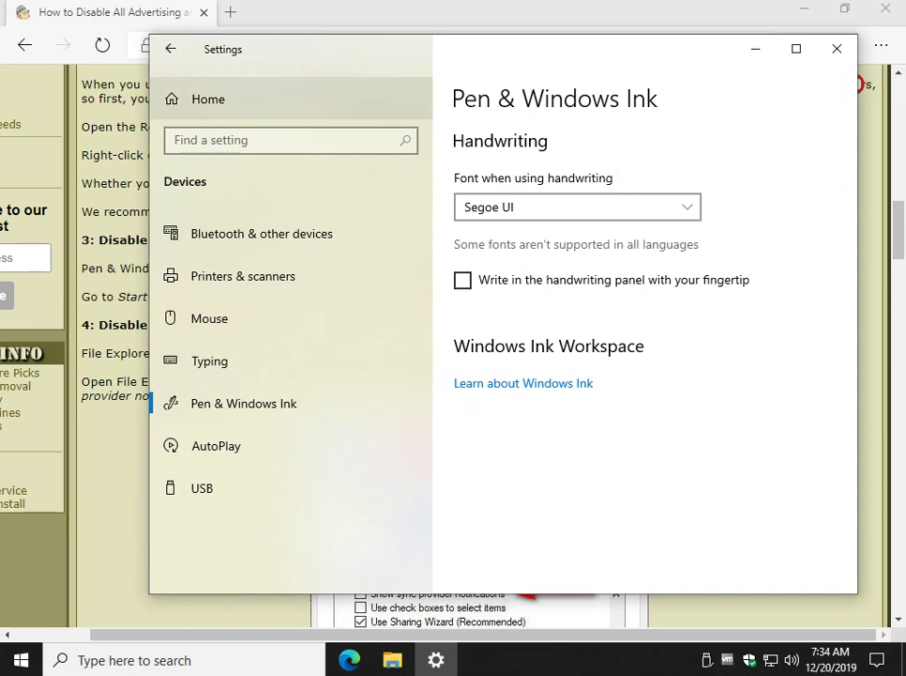
left_click(208, 98)
left_click(113, 122)
Read the guide's section on File Explorer ads and open the View settings of Folder Options from File Explorer.
scroll(479, 348, "down", 3)
scroll(478, 347, "down", 2)
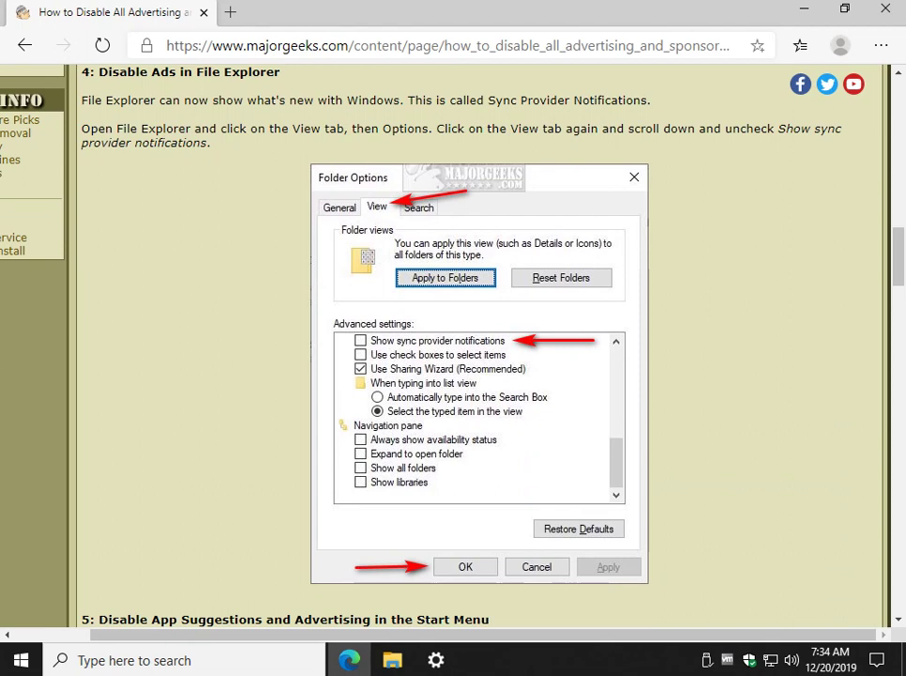
left_click(392, 660)
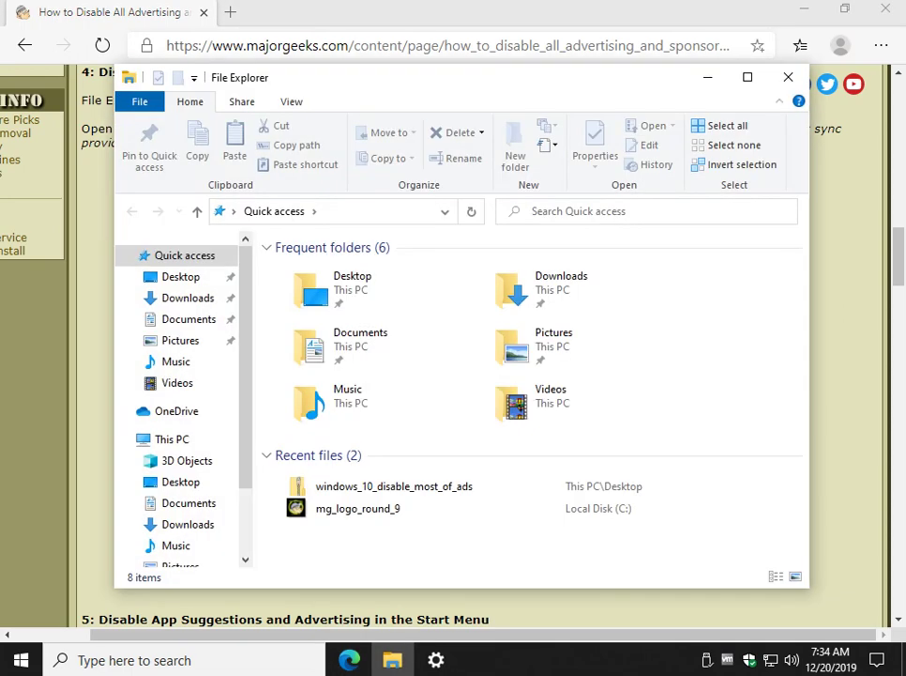
left_click(291, 101)
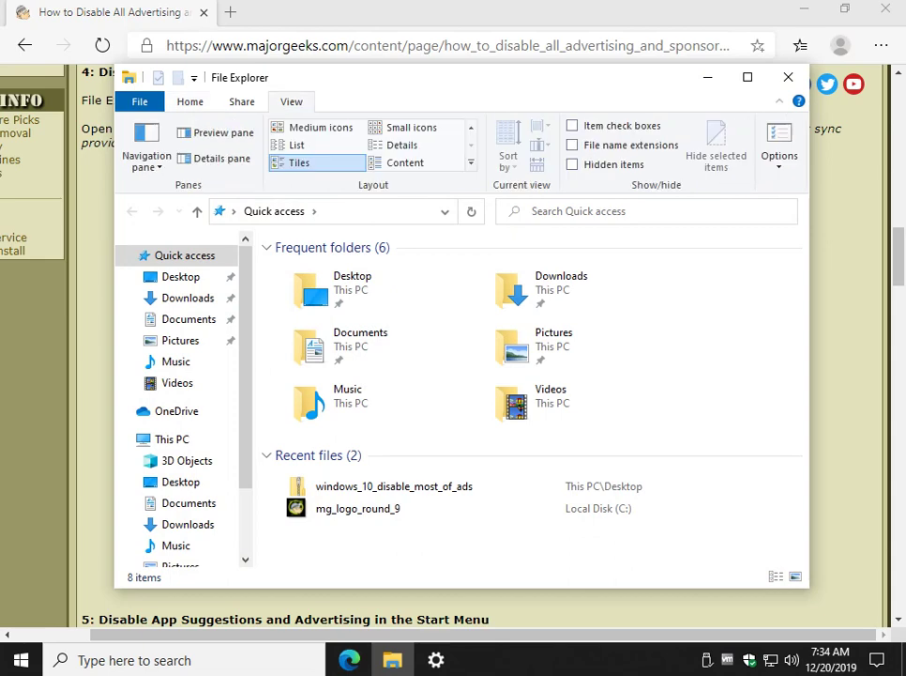
left_click(780, 137)
left_click_drag(367, 232, 486, 131)
key("ctrl+Tab")
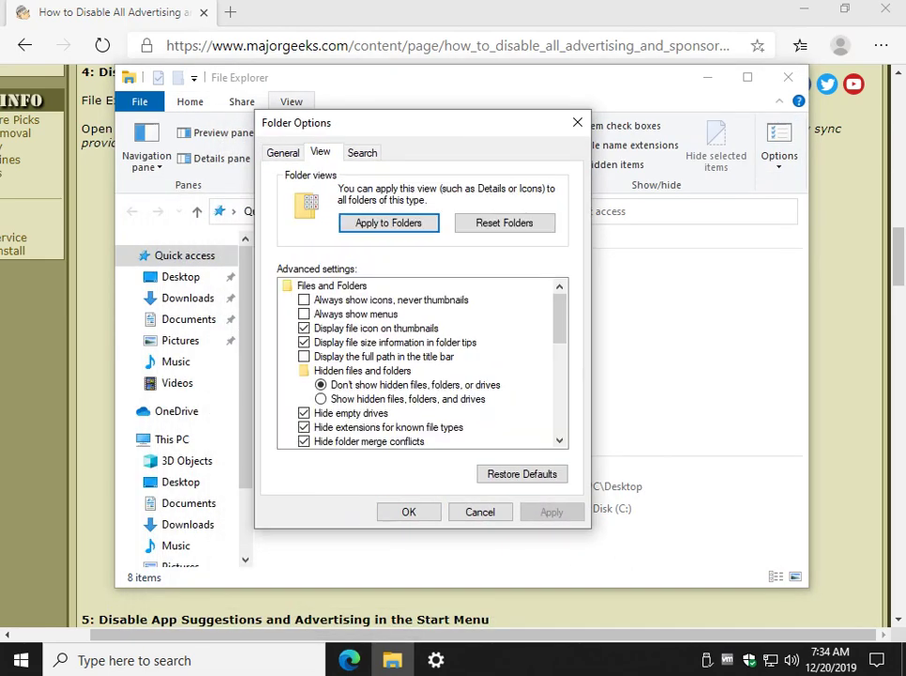
Disable Show sync provider notifications in the advanced settings, apply the change, and close File Explorer.
scroll(423, 361, "down", 10)
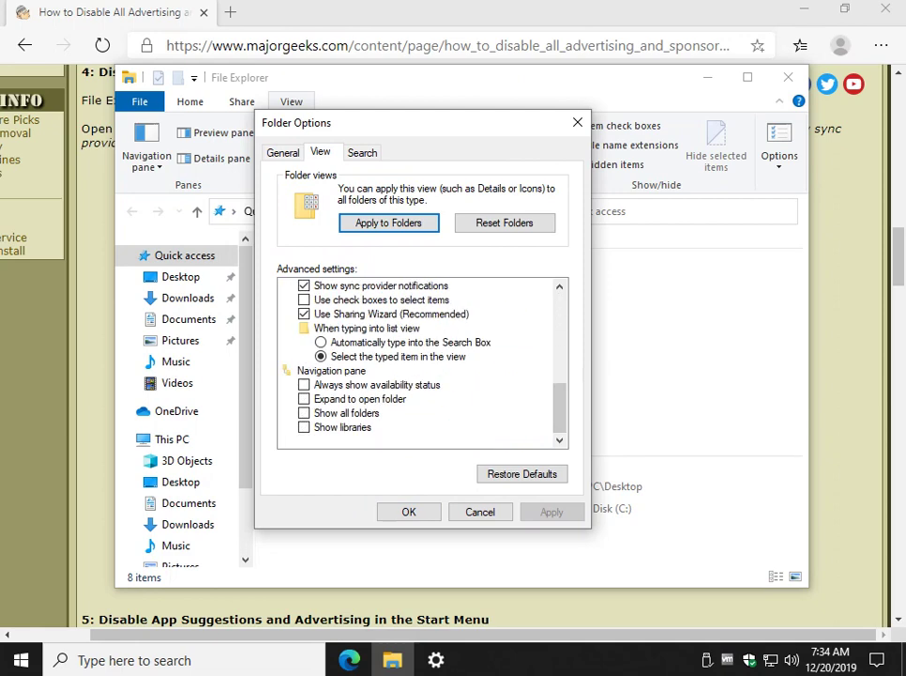
left_click(304, 286)
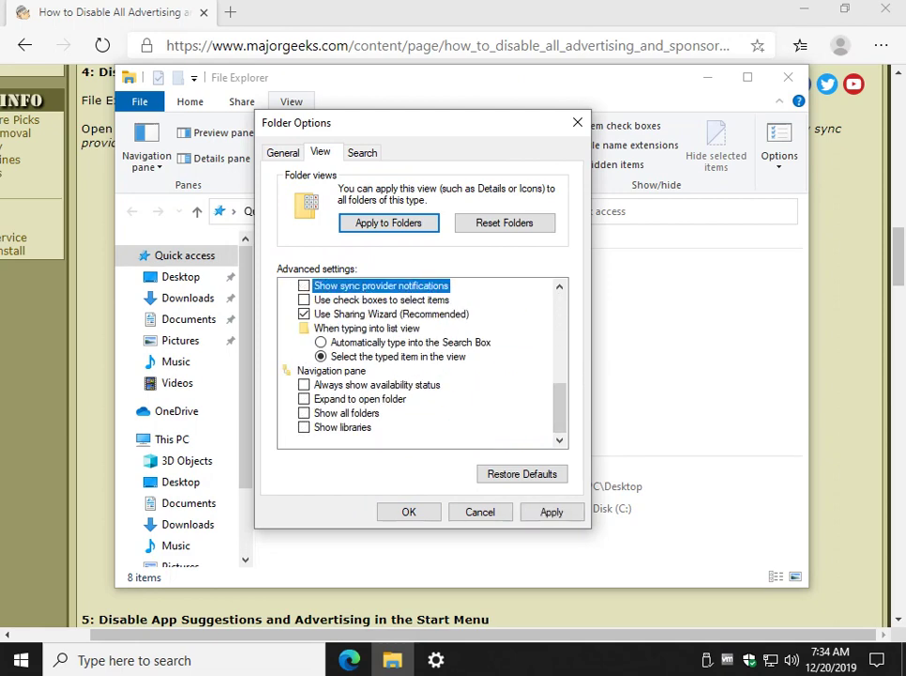
left_click(409, 512)
left_click(789, 77)
Read the guide's section on Start menu suggestions and open the Start page under Personalization in Settings.
scroll(480, 345, "down", 5)
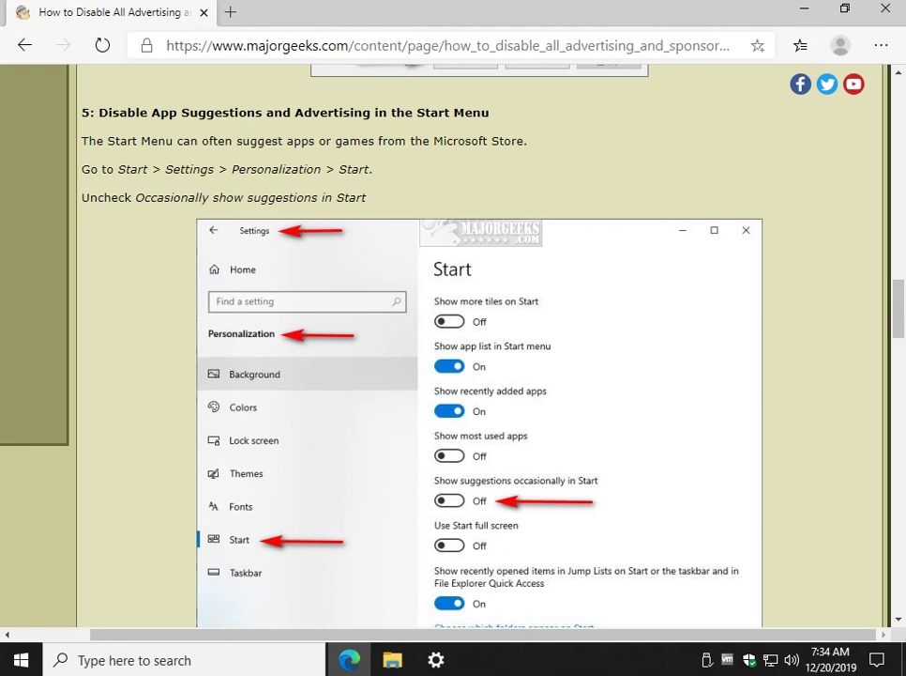
left_click_drag(166, 141, 348, 170)
left_click(347, 172)
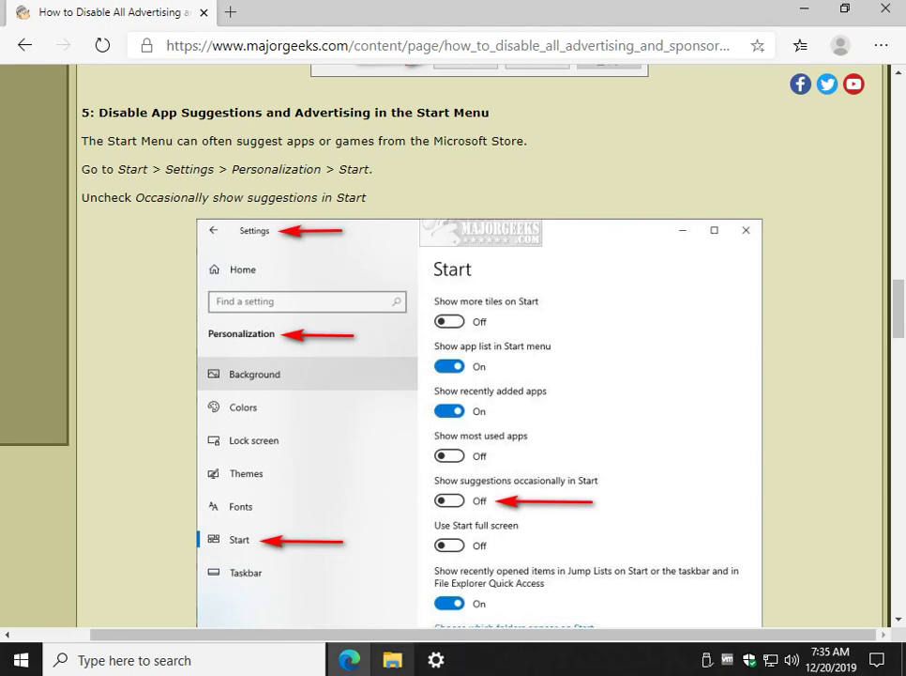
left_click(436, 660)
scroll(375, 357, "down", 3)
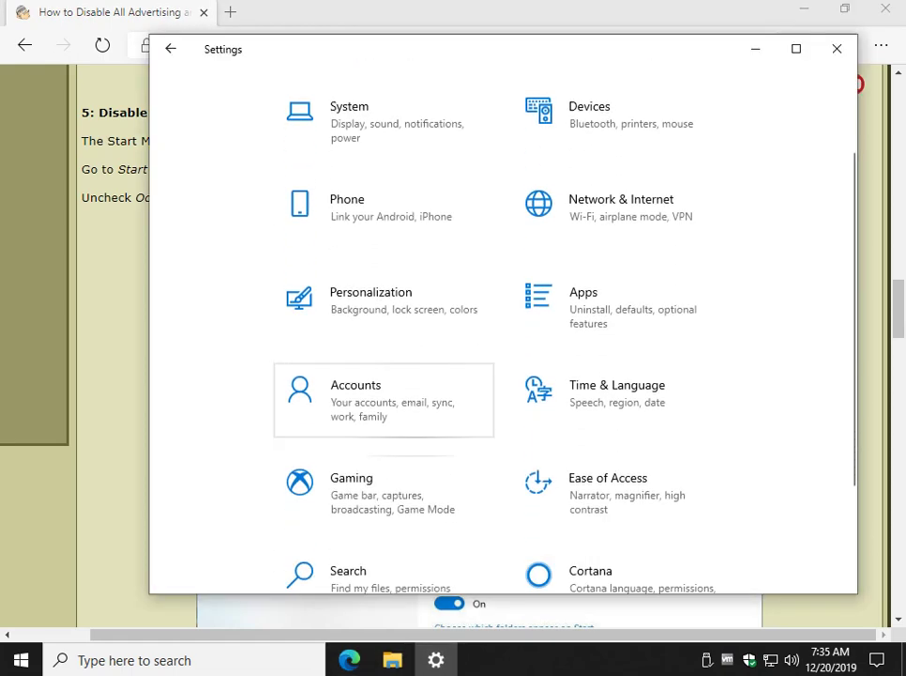
left_click(366, 272)
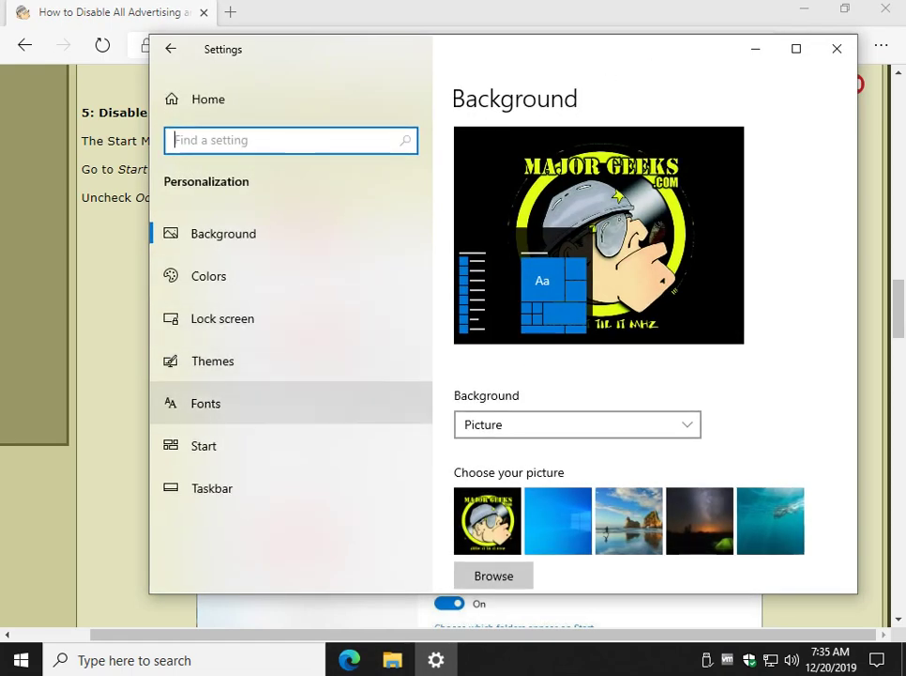
left_click(205, 446)
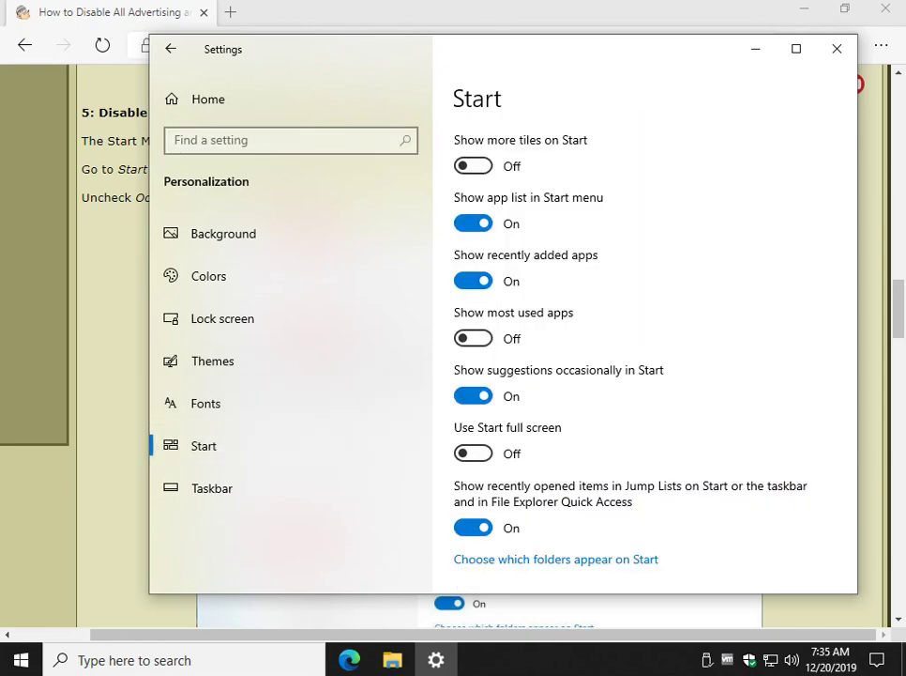
Turn off Show suggestions occasionally in Start, reset Settings to its home page, and return to the guide.
left_click_drag(502, 62, 477, 52)
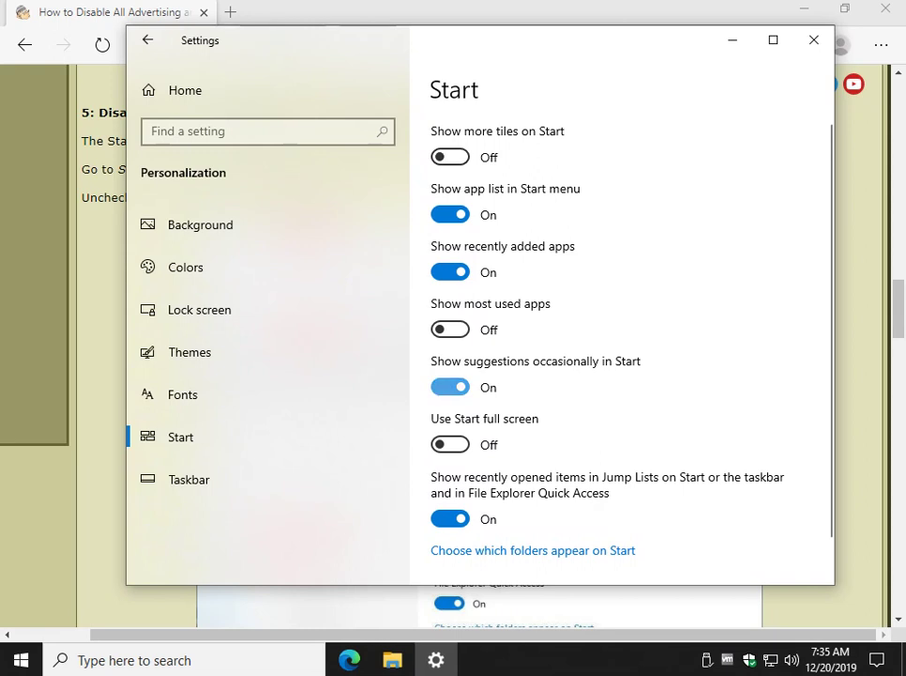
left_click(449, 386)
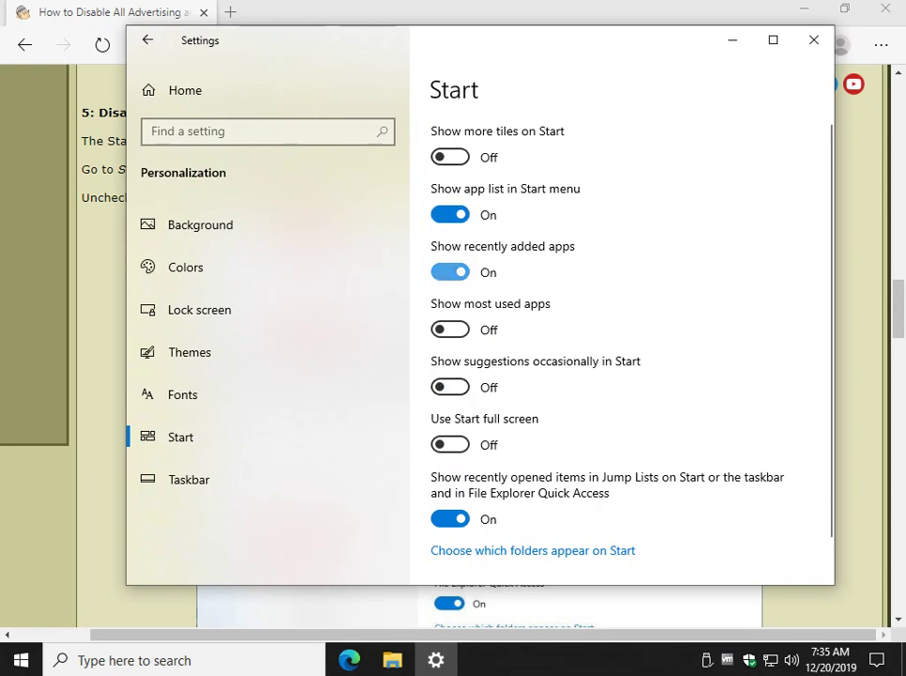
scroll(610, 328, "down", 1)
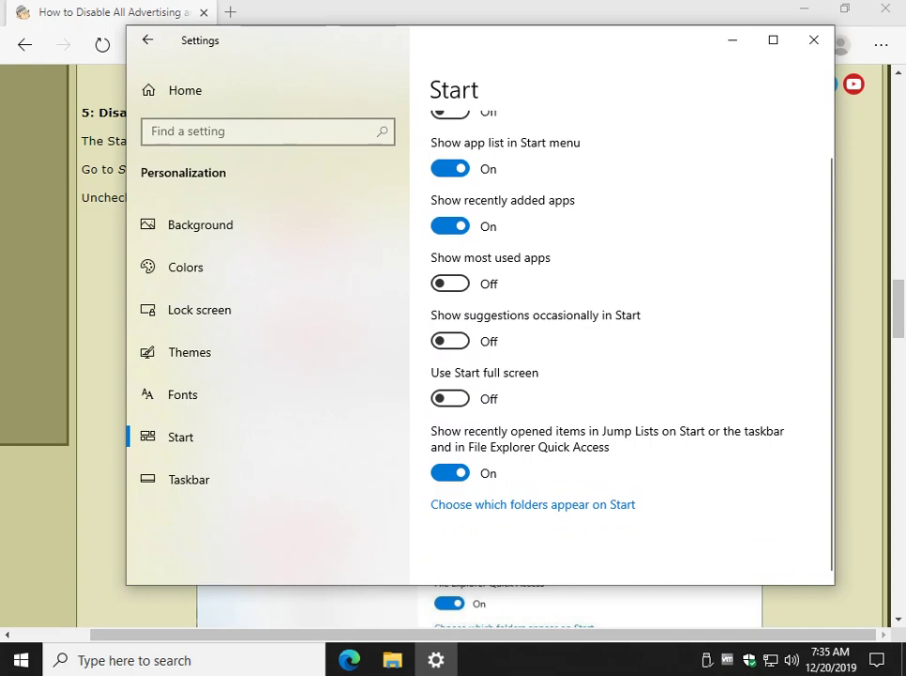
left_click(188, 90)
left_click(102, 234)
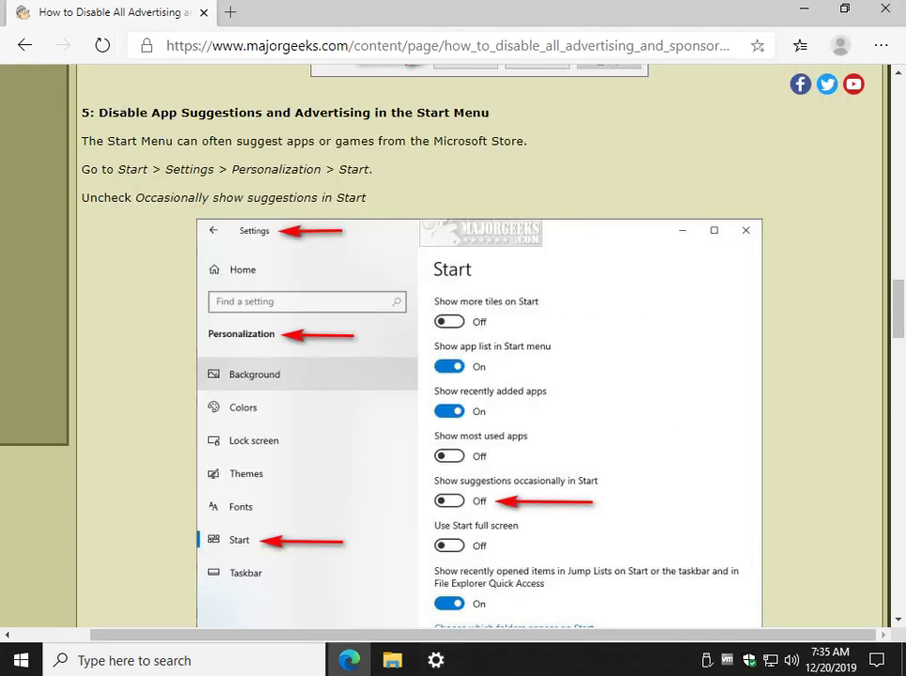
Read the guide's section on disabling ads in the Share pane and examine its Show app suggestions screenshot.
scroll(451, 347, "down", 5)
scroll(478, 347, "down", 2)
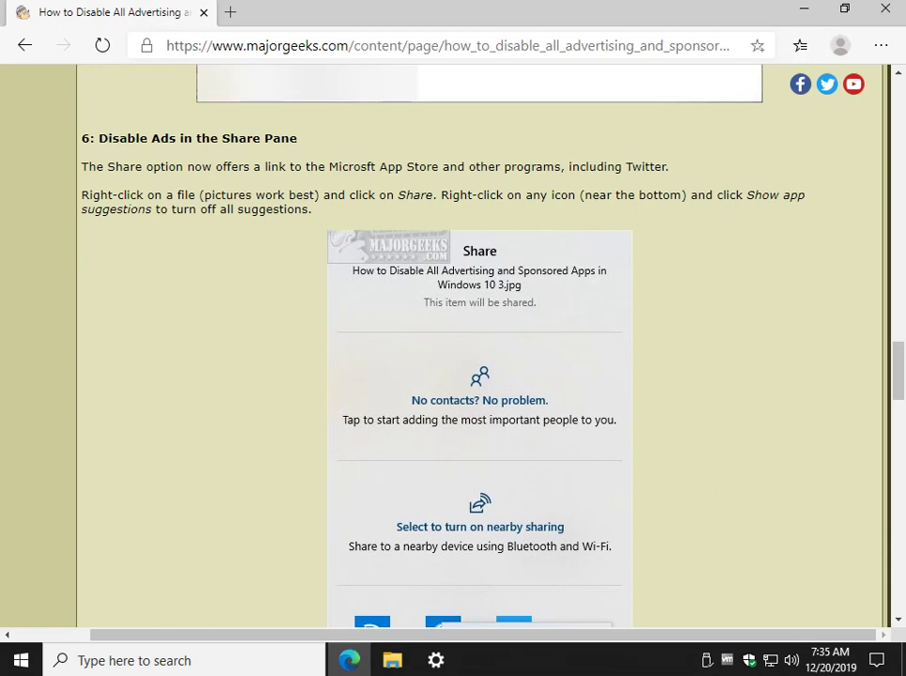
scroll(453, 347, "down", 2)
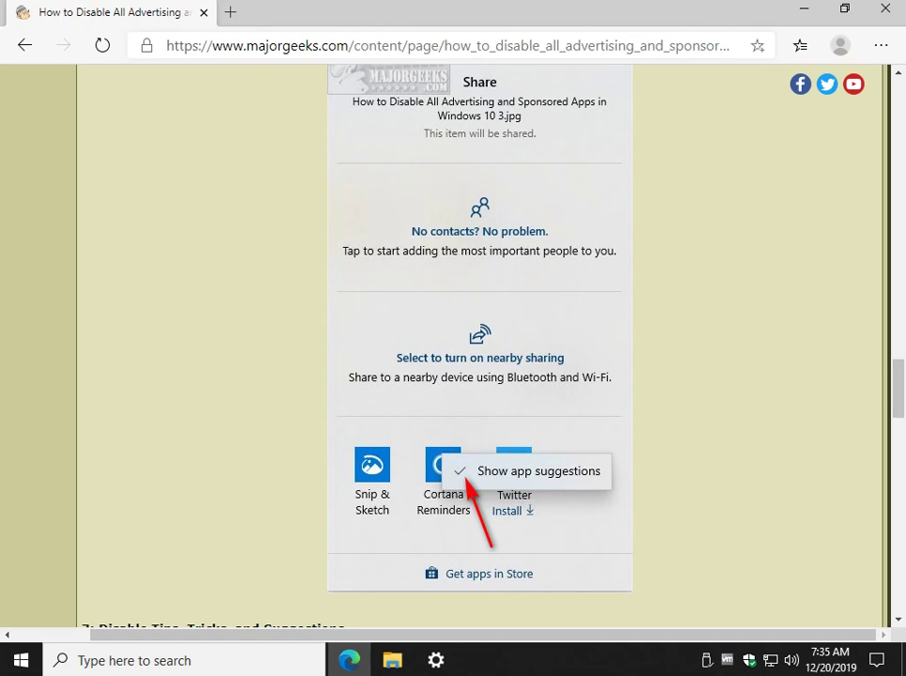
scroll(480, 347, "up", 2)
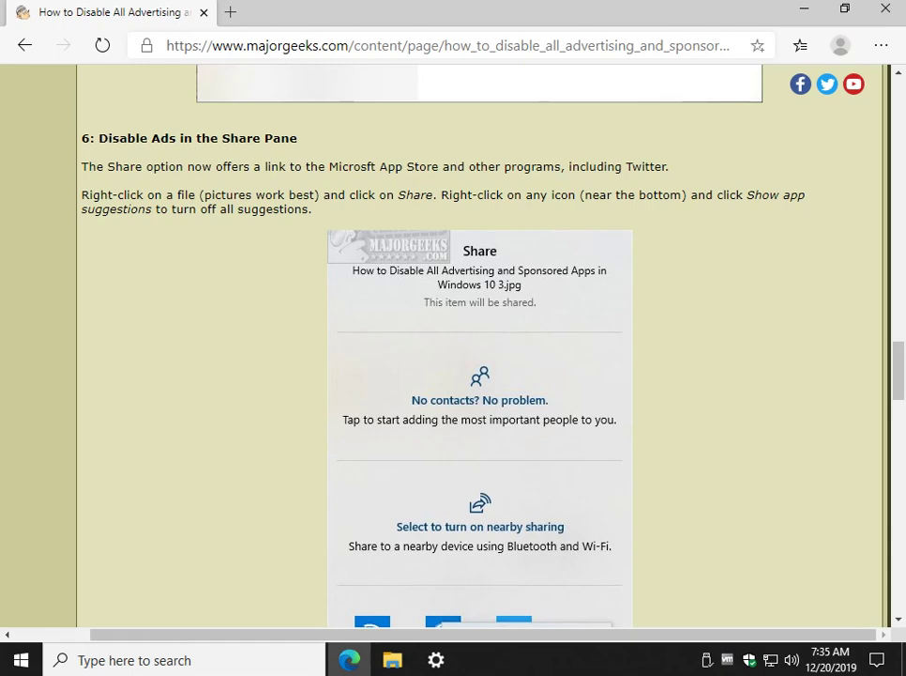
scroll(480, 348, "down", 2)
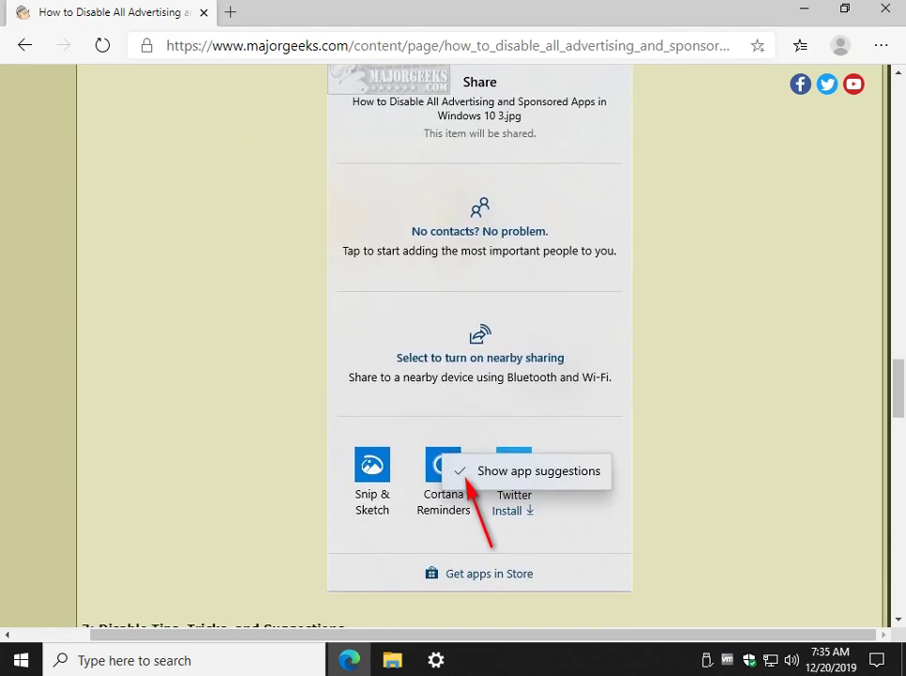
right_click(306, 161)
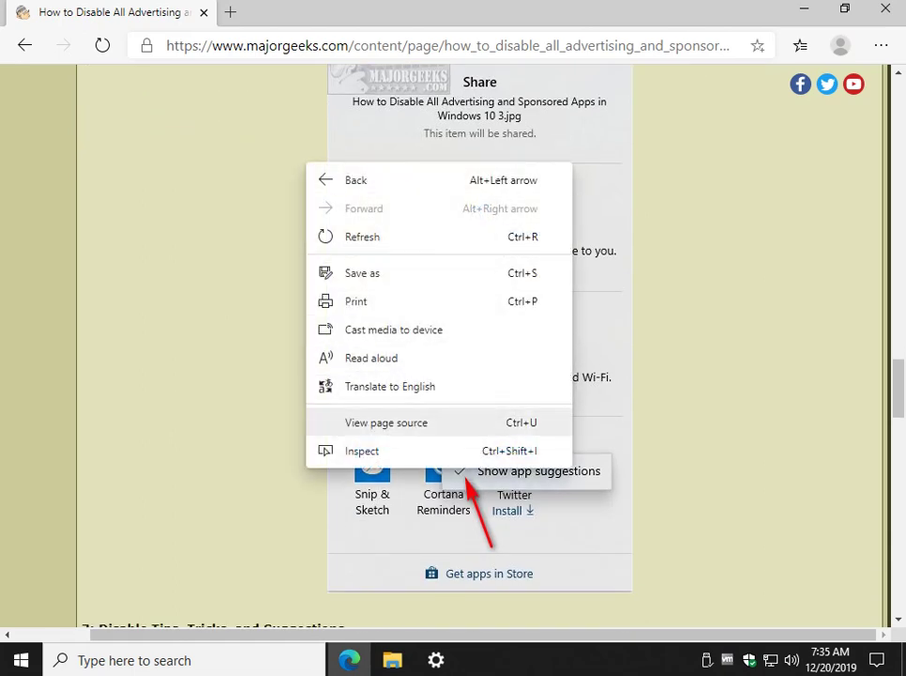
key("Escape")
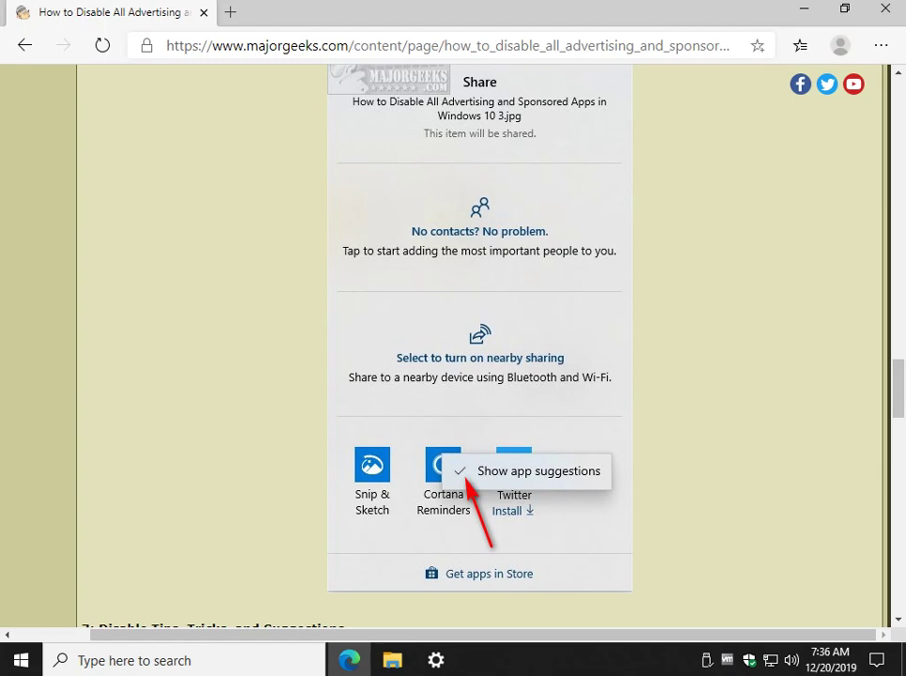
Read the guide's section on tips, tricks, and suggestions, and open Notifications & actions under System in Settings.
scroll(480, 348, "down", 3)
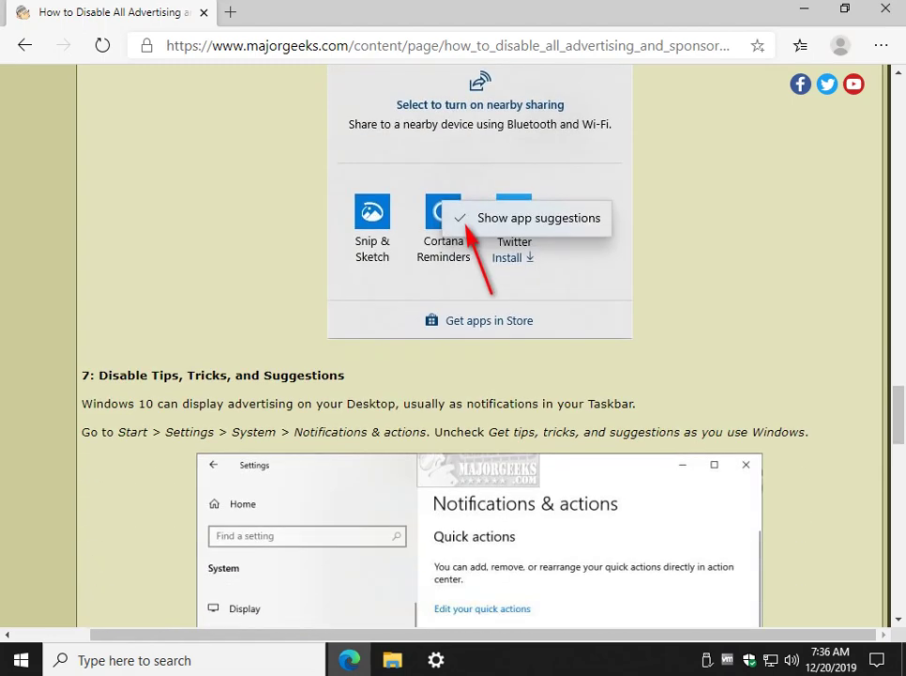
scroll(479, 347, "down", 1)
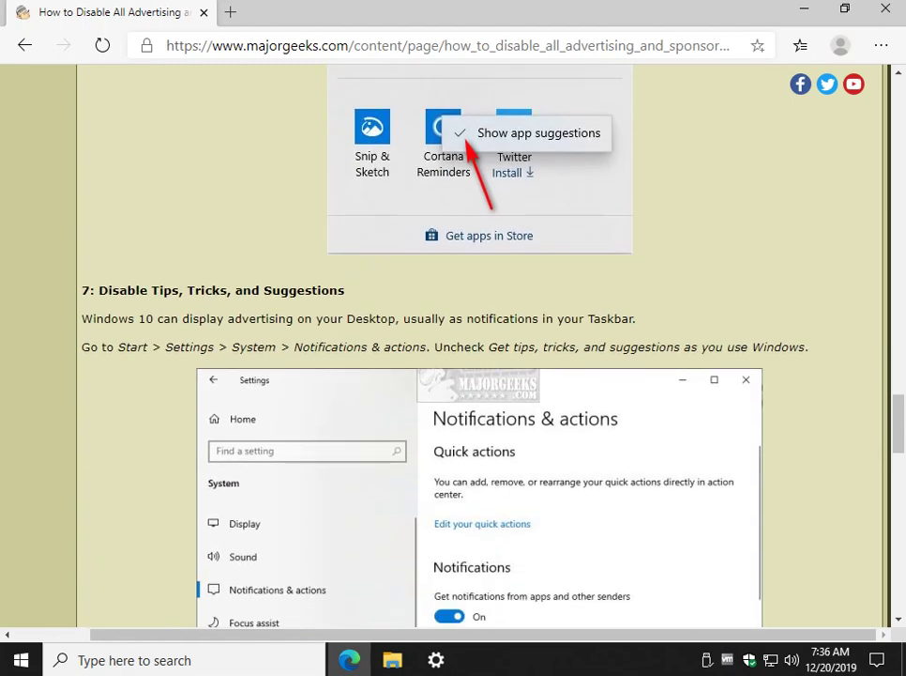
scroll(479, 348, "down", 2)
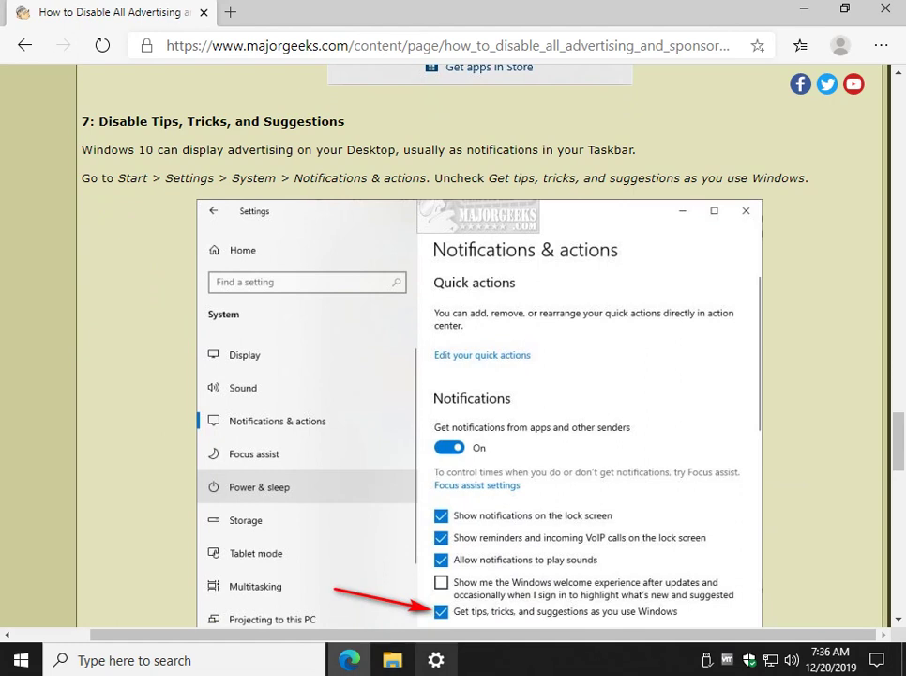
left_click(436, 660)
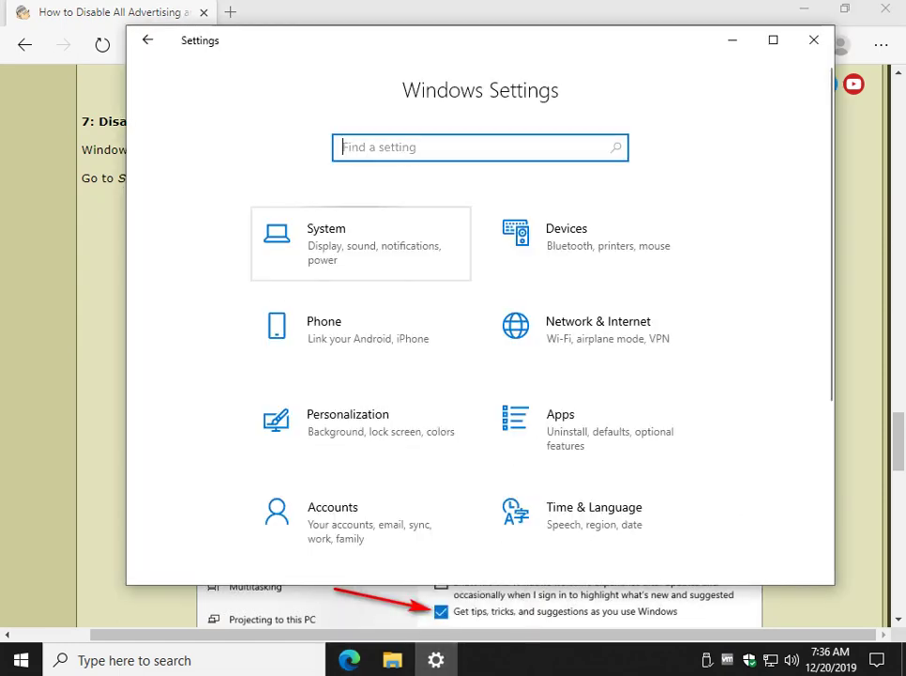
left_click(326, 234)
left_click(231, 309)
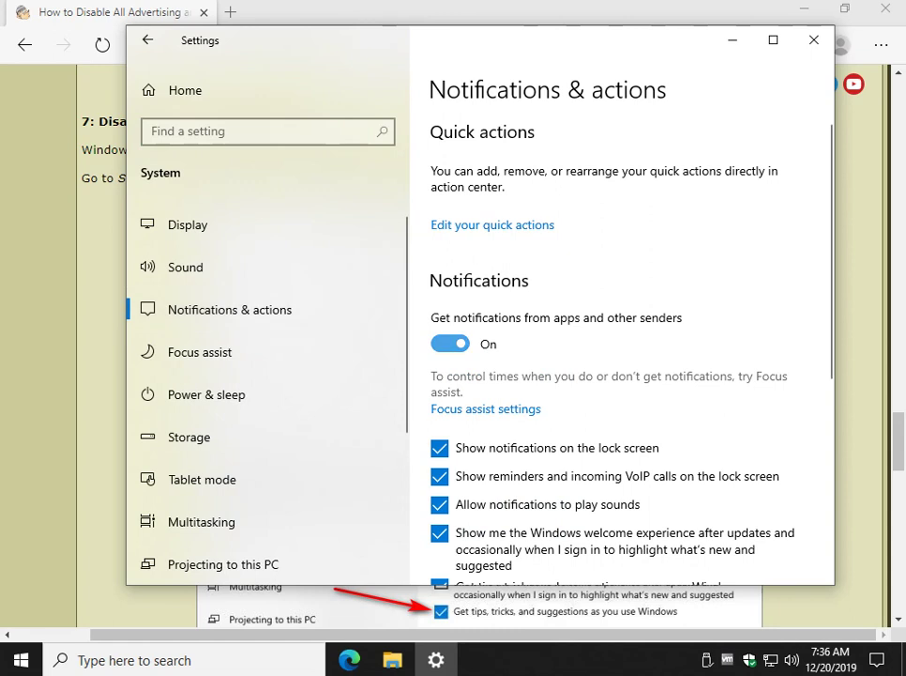
Turn notifications from apps and other senders off and back on.
left_click(450, 343)
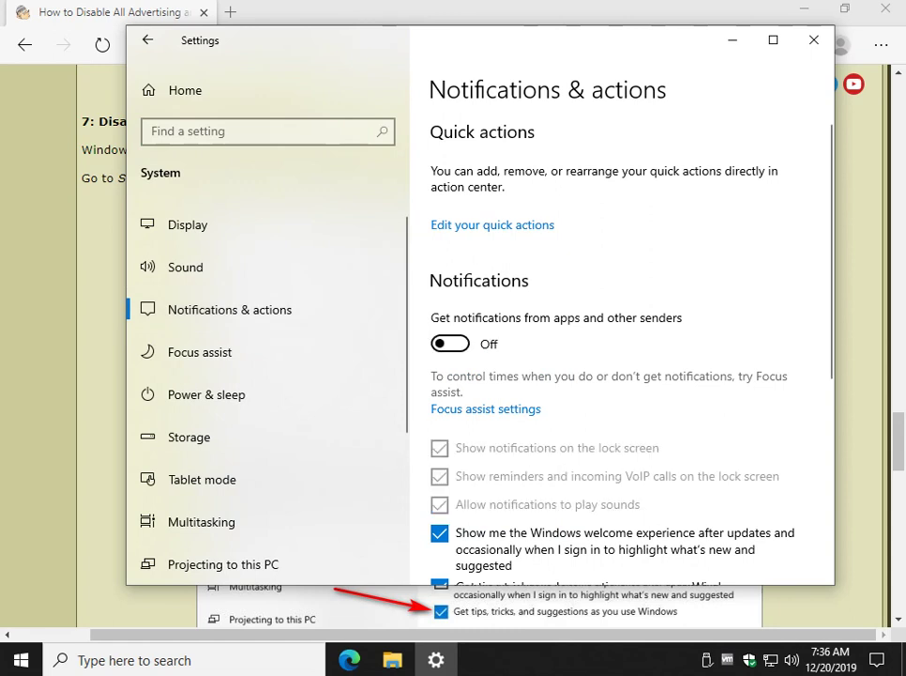
left_click(450, 343)
key("Tab")
key("Tab")
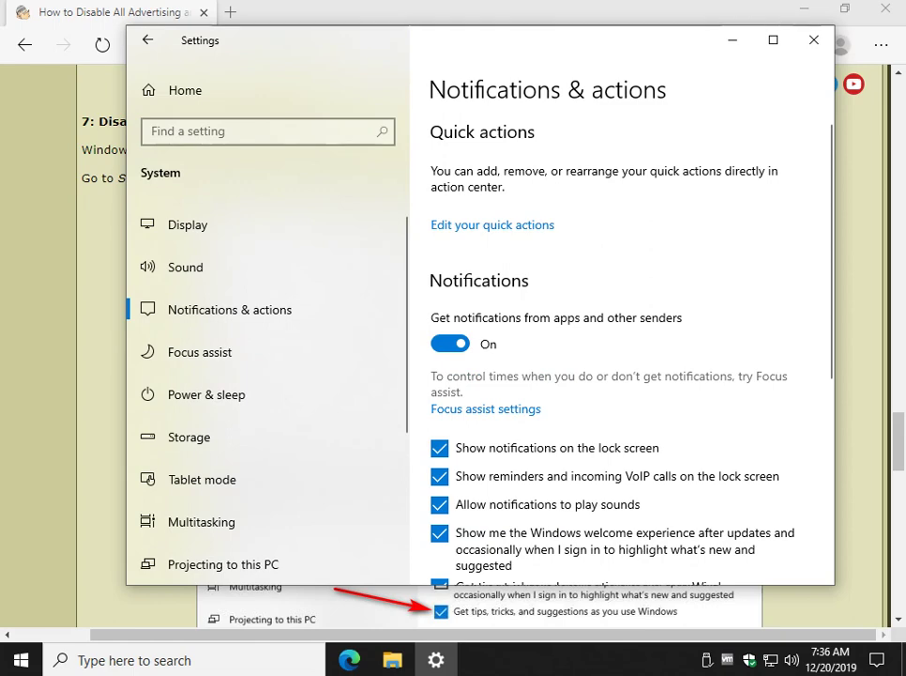
Consult the guide's notification screenshot and disable Get tips, tricks, and suggestions as you use Windows in Notifications & actions.
left_click(861, 376)
scroll(862, 375, "down", 1)
scroll(479, 347, "down", 3)
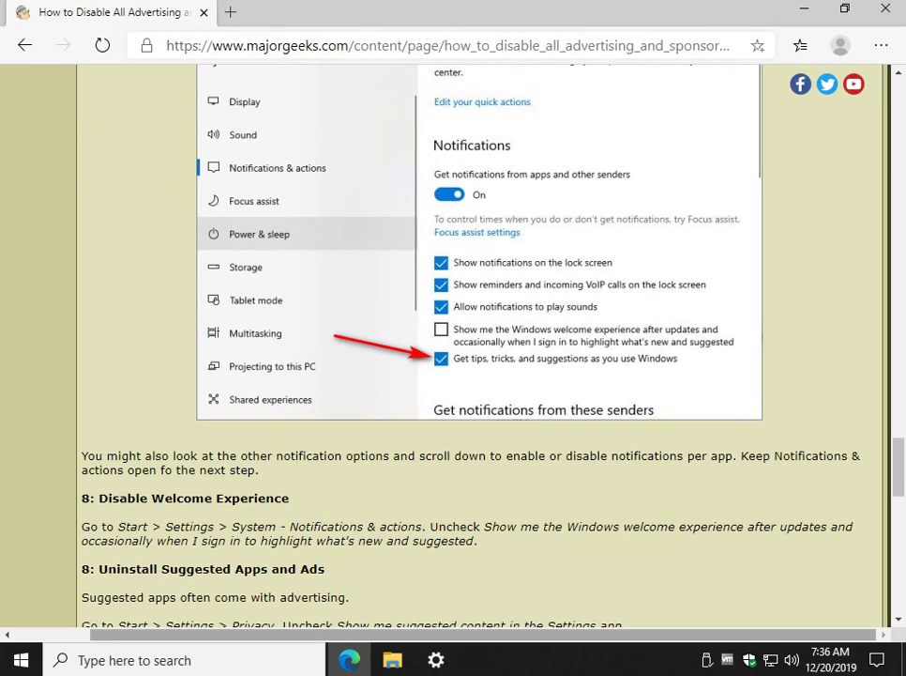
key("alt+Tab")
scroll(619, 376, "down", 3)
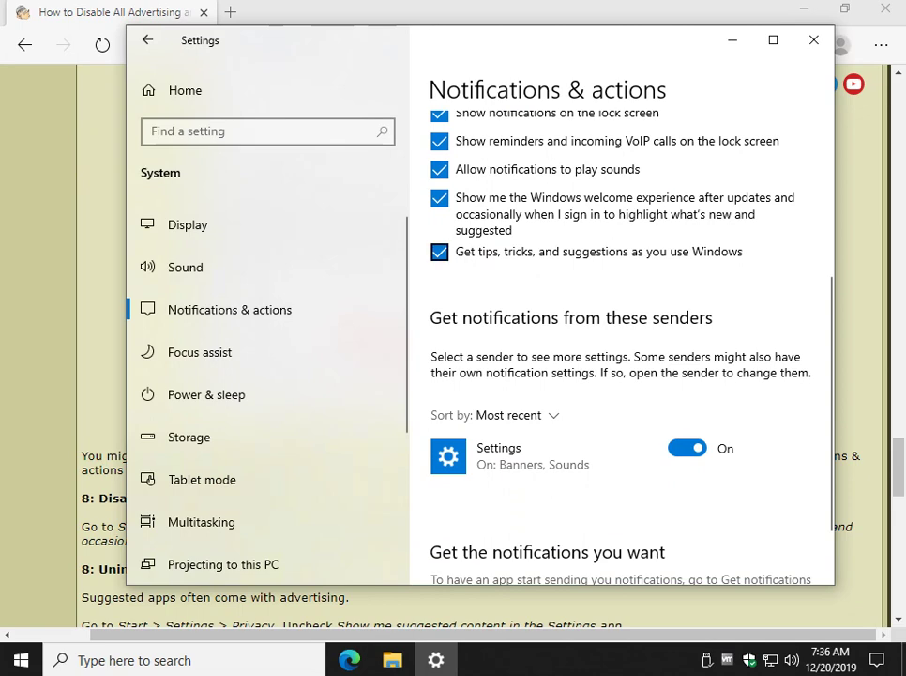
left_click(439, 251)
Disable Show reminders and incoming VoIP calls on the lock screen in the notification options.
scroll(620, 375, "up", 3)
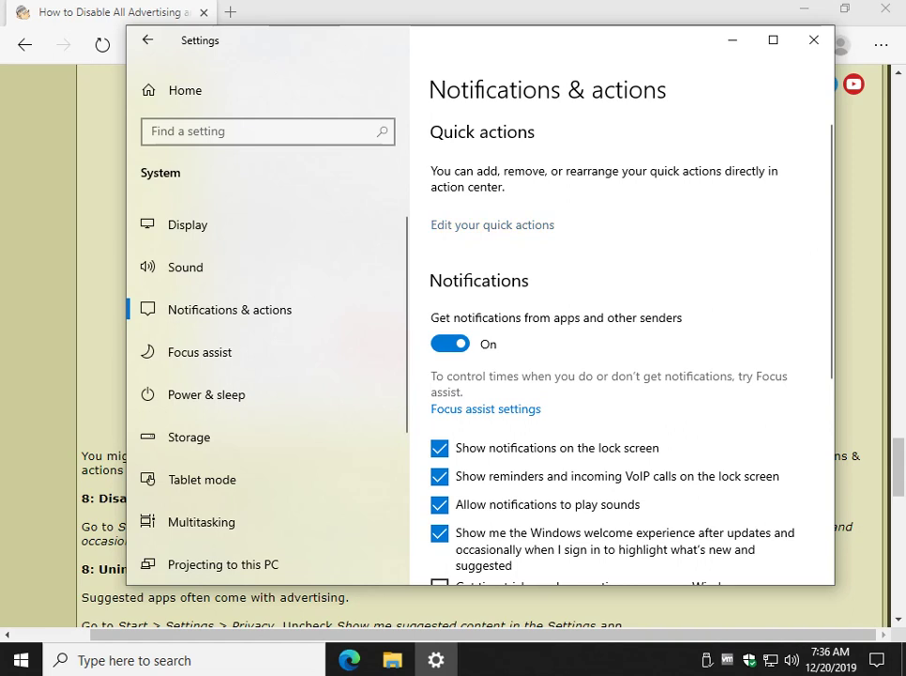
scroll(619, 375, "down", 1)
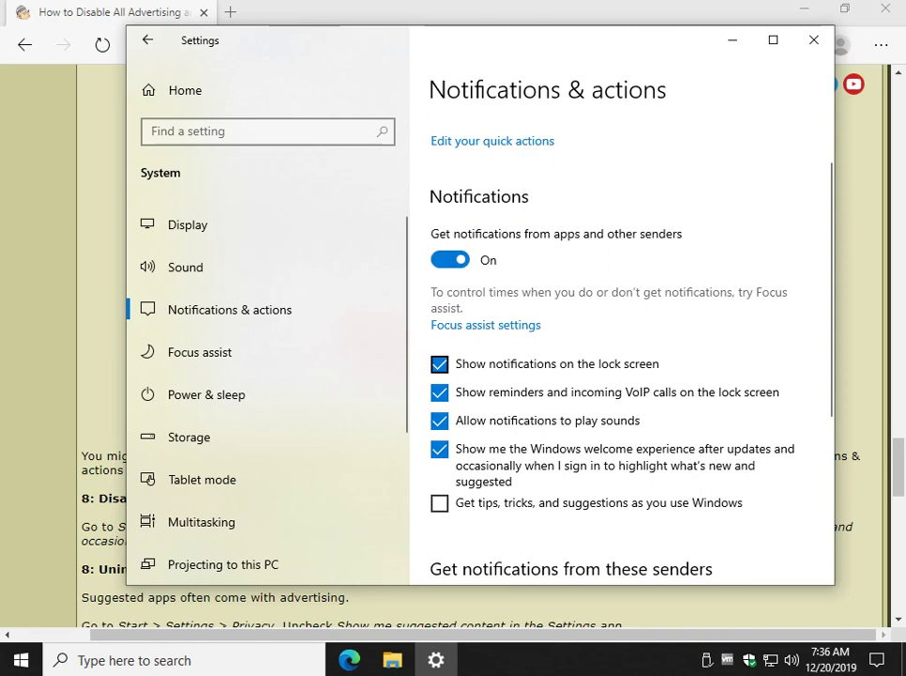
left_click(439, 392)
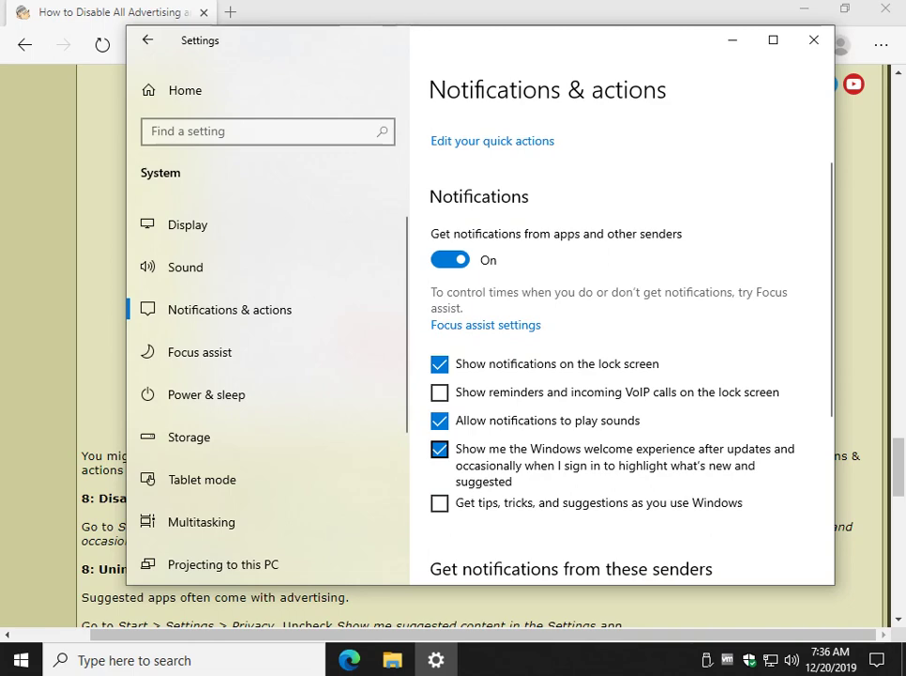
Disable the Windows welcome experience after updates and sign-in, and compare the notification options with the guide's screenshot.
left_click(440, 450)
left_click(732, 39)
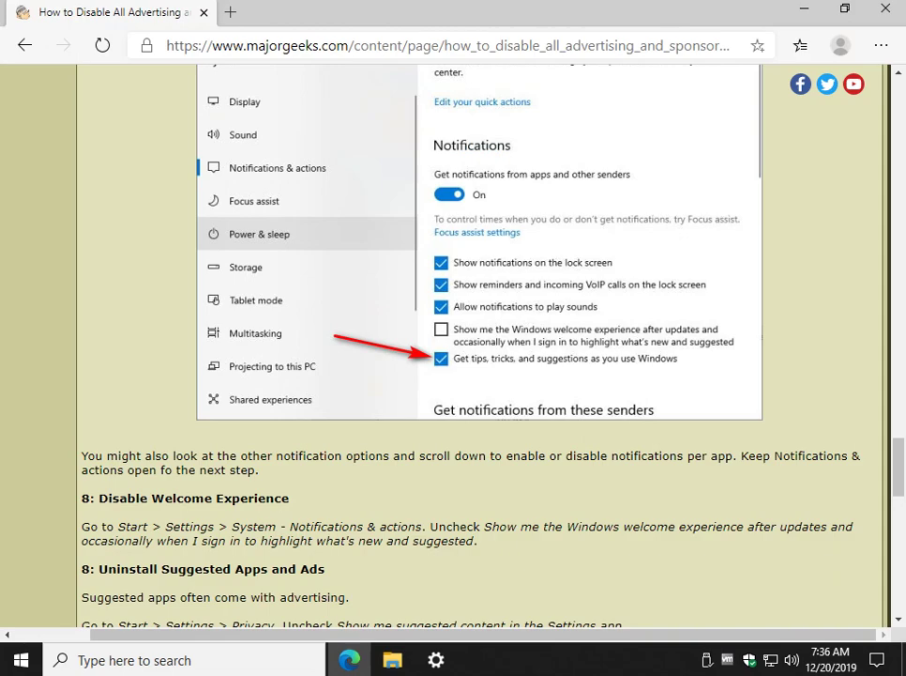
scroll(454, 338, "up", 3)
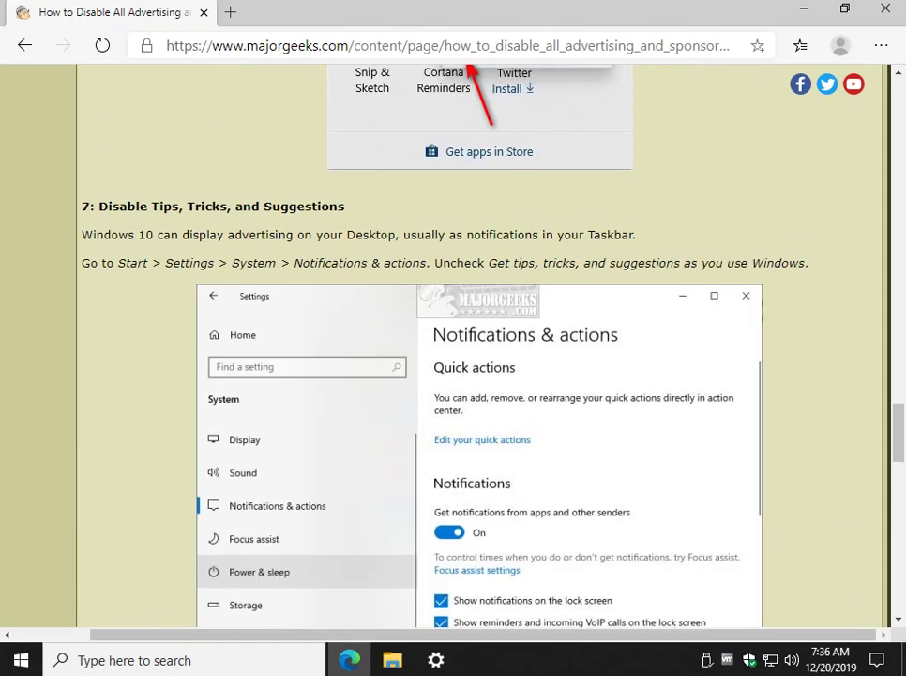
scroll(453, 338, "down", 3)
key("alt+Tab")
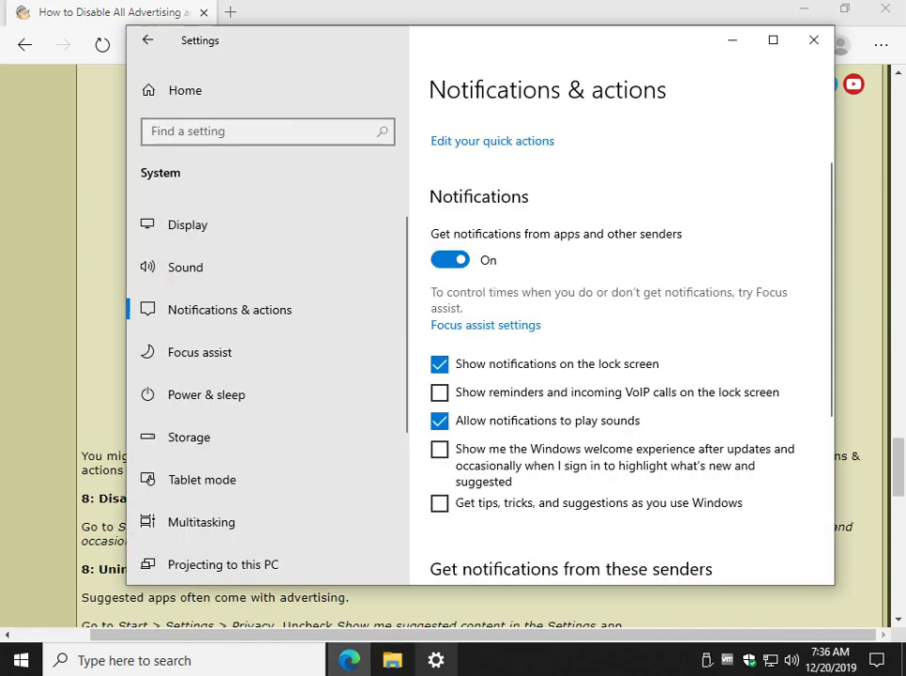
Review the per-sender notification settings in Notifications & actions.
scroll(621, 347, "down", 3)
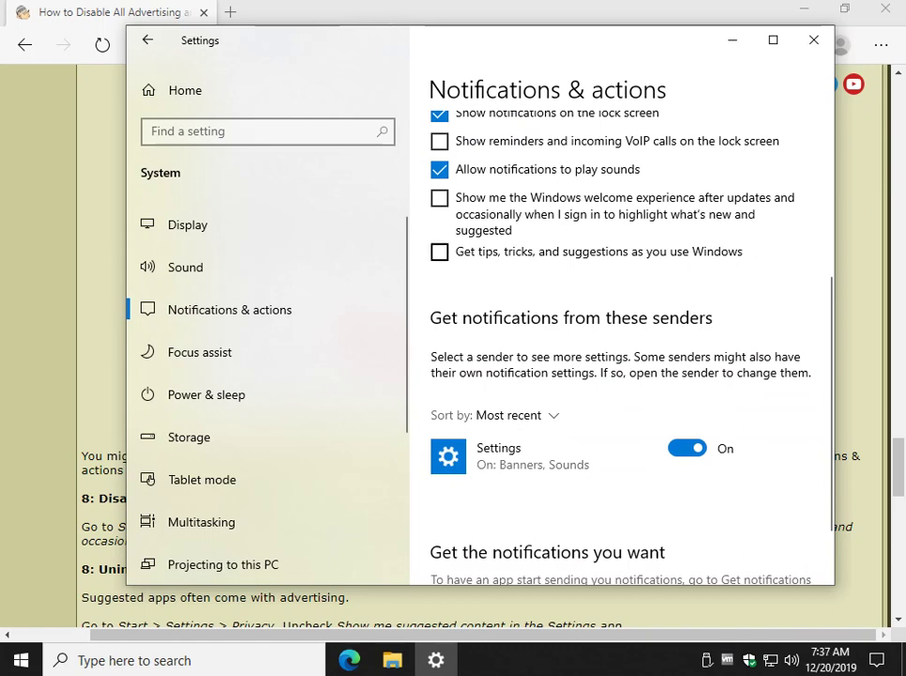
scroll(622, 348, "down", 1)
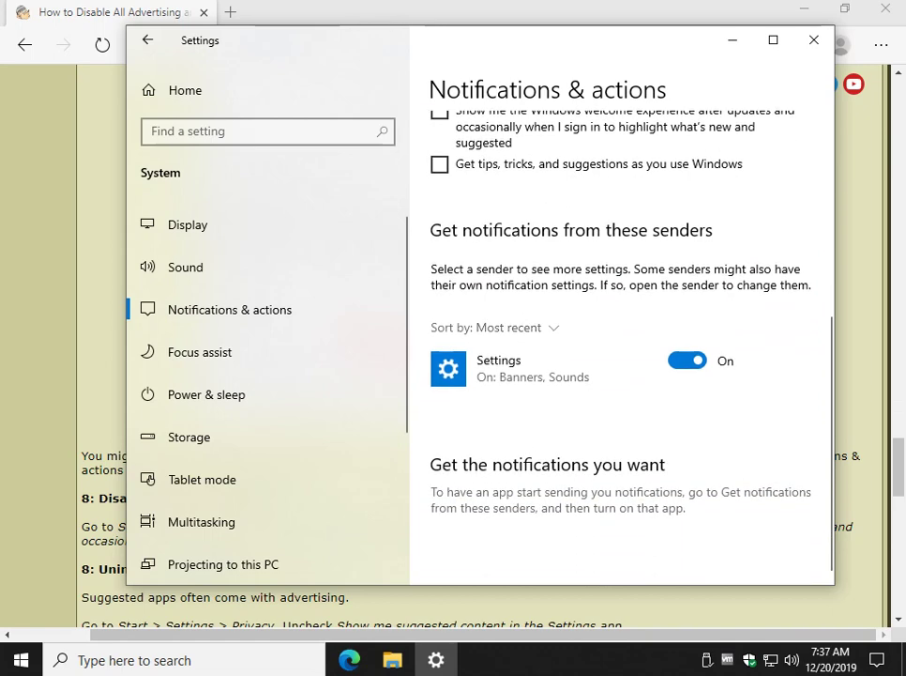
scroll(622, 347, "up", 5)
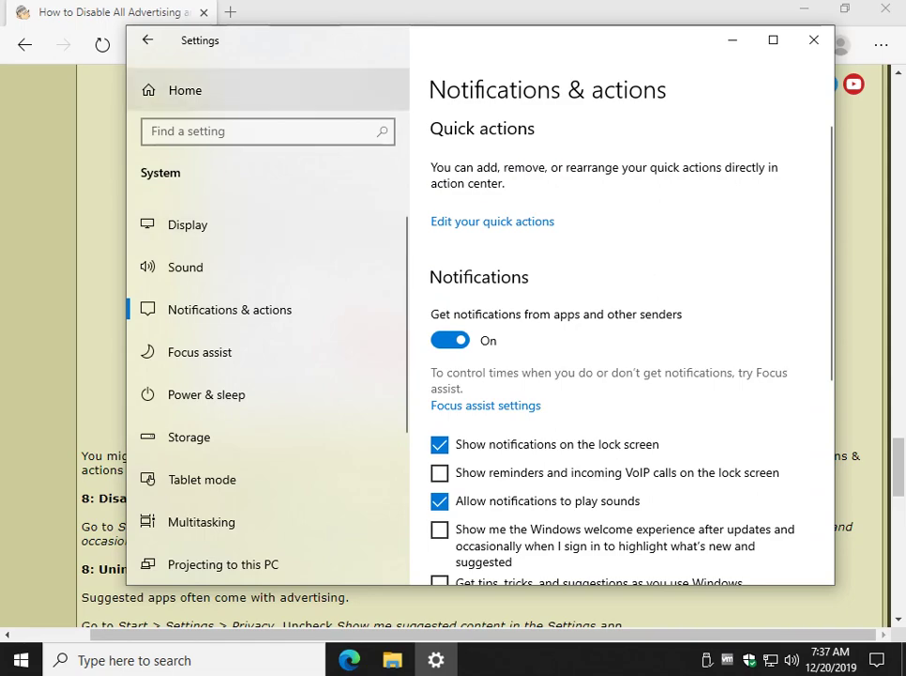
Return to the Settings home page and read the guide's section on uninstalling suggested apps and ads.
left_click(186, 91)
left_click(101, 281)
scroll(480, 347, "down", 5)
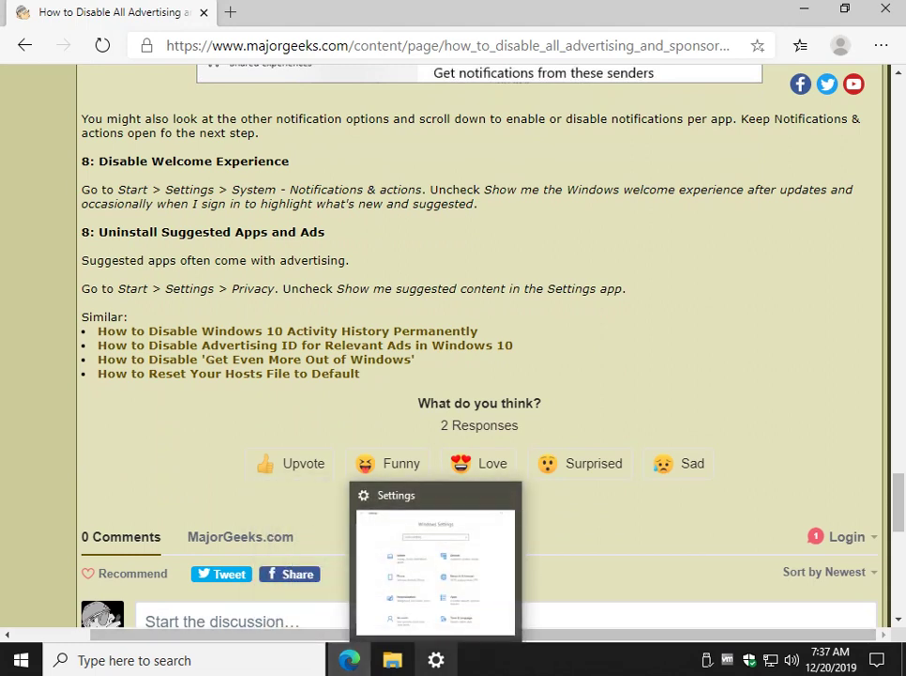
Open the Privacy settings and turn off Show me suggested content in the Settings app.
left_click(436, 660)
scroll(362, 472, "down", 3)
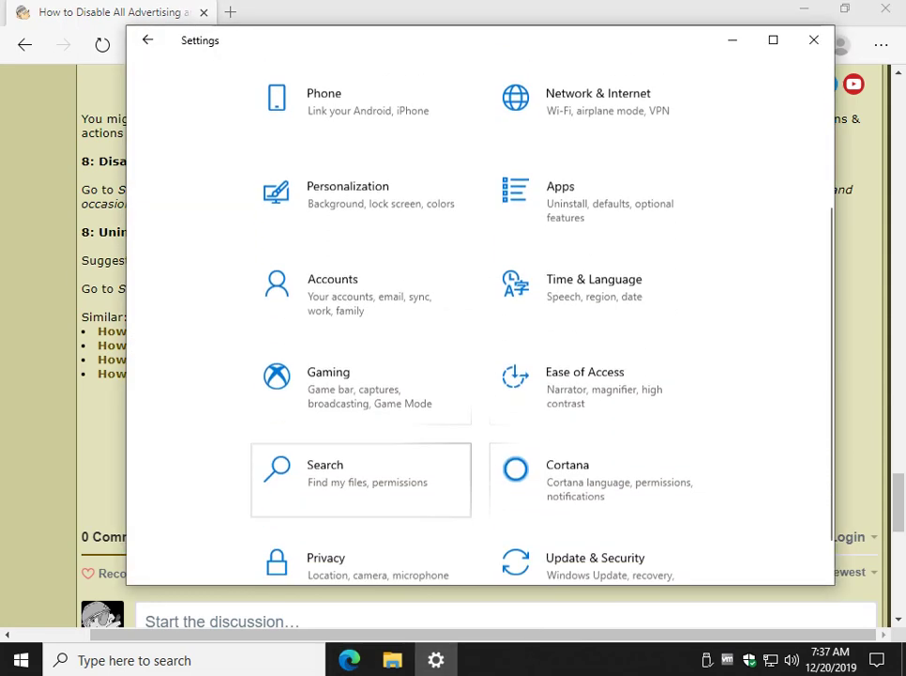
scroll(361, 366, "down", 1)
left_click(324, 526)
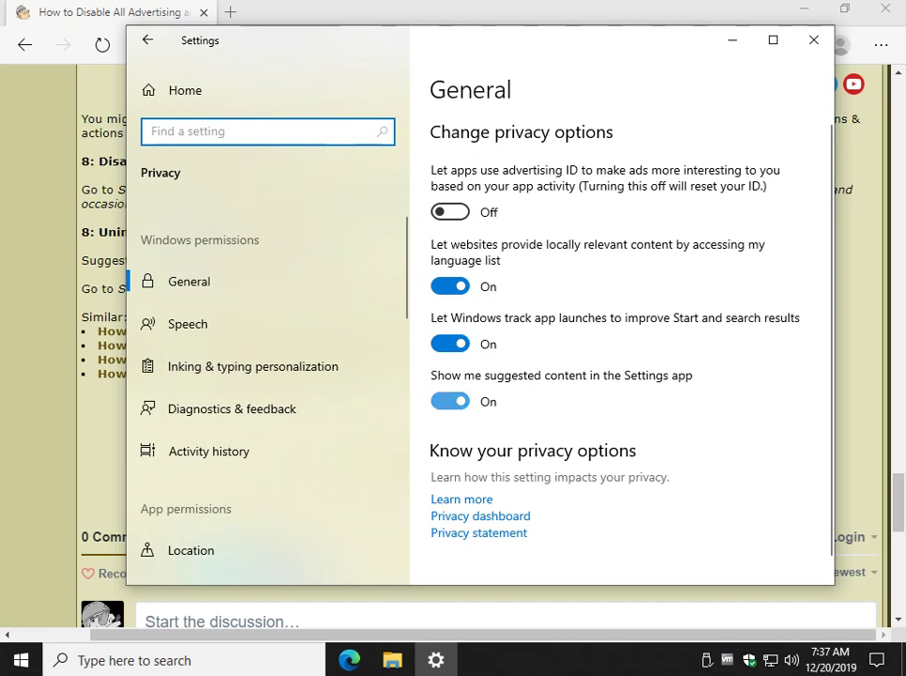
left_click(449, 401)
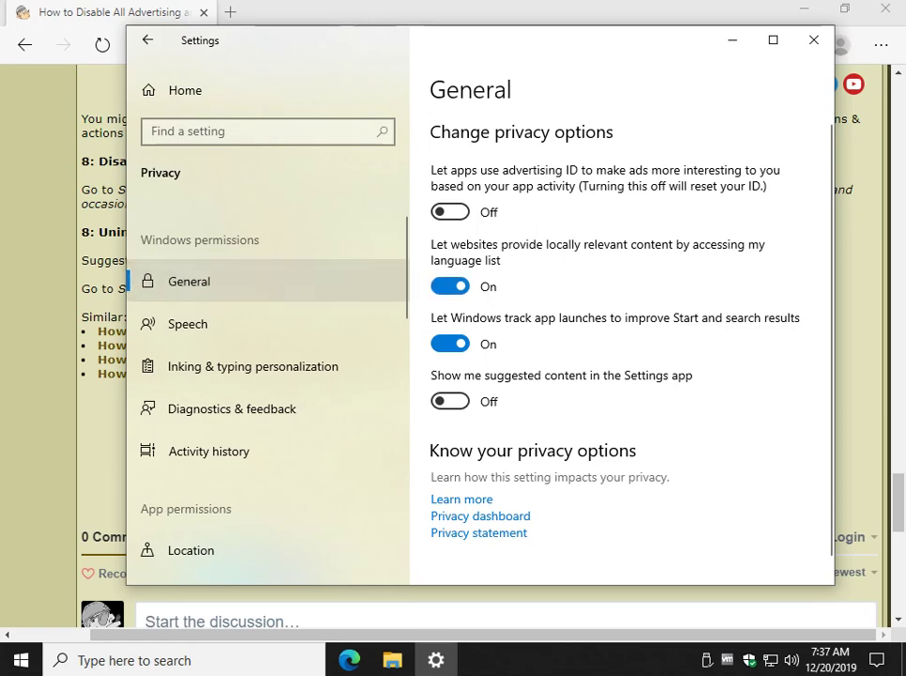
Check the guide's final section against the General privacy options and close Settings.
key("alt+Tab")
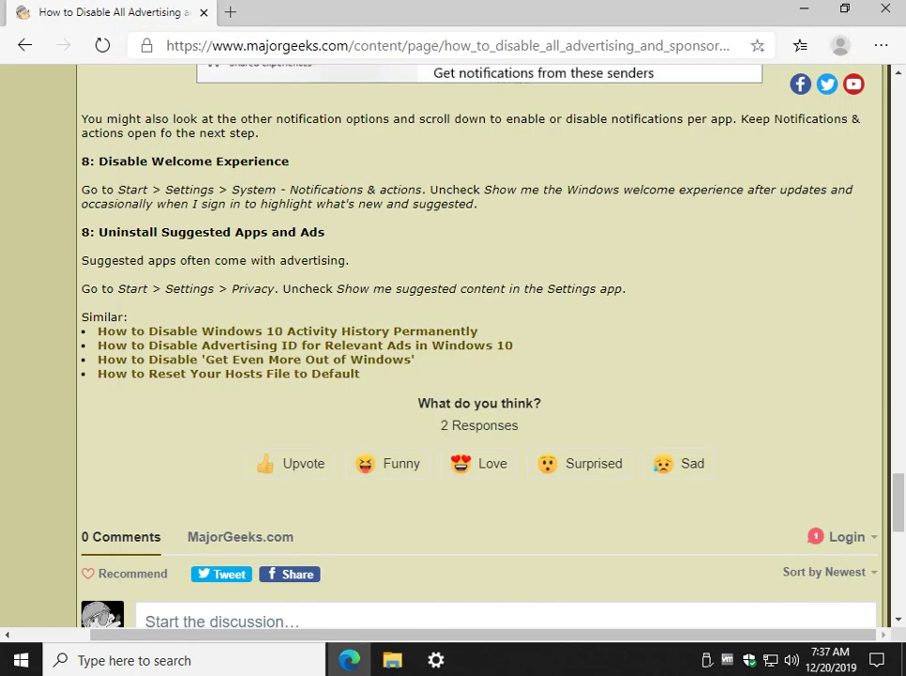
left_click(436, 660)
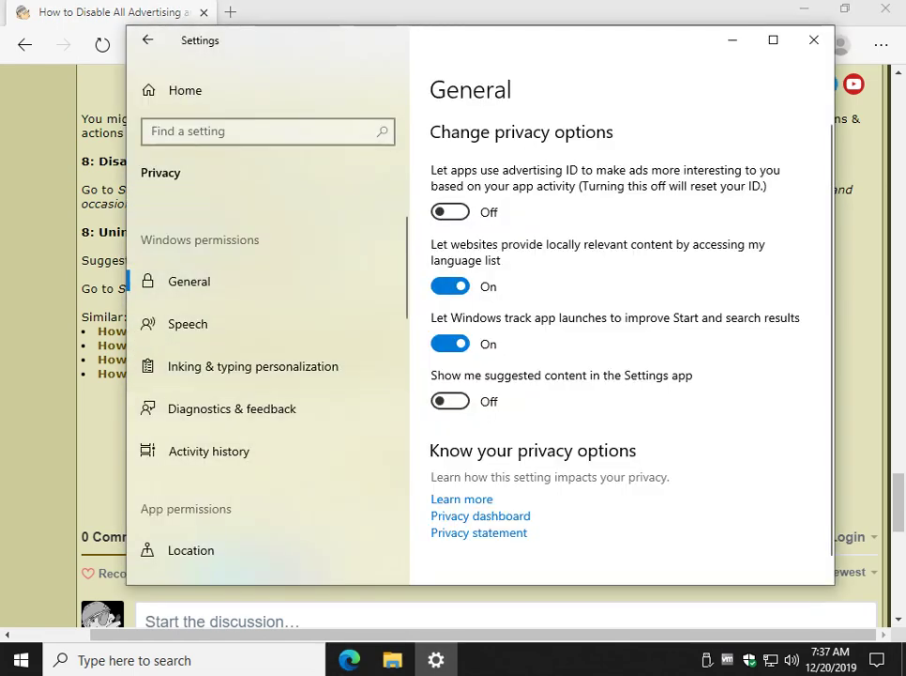
scroll(619, 328, "down", 1)
scroll(619, 329, "up", 1)
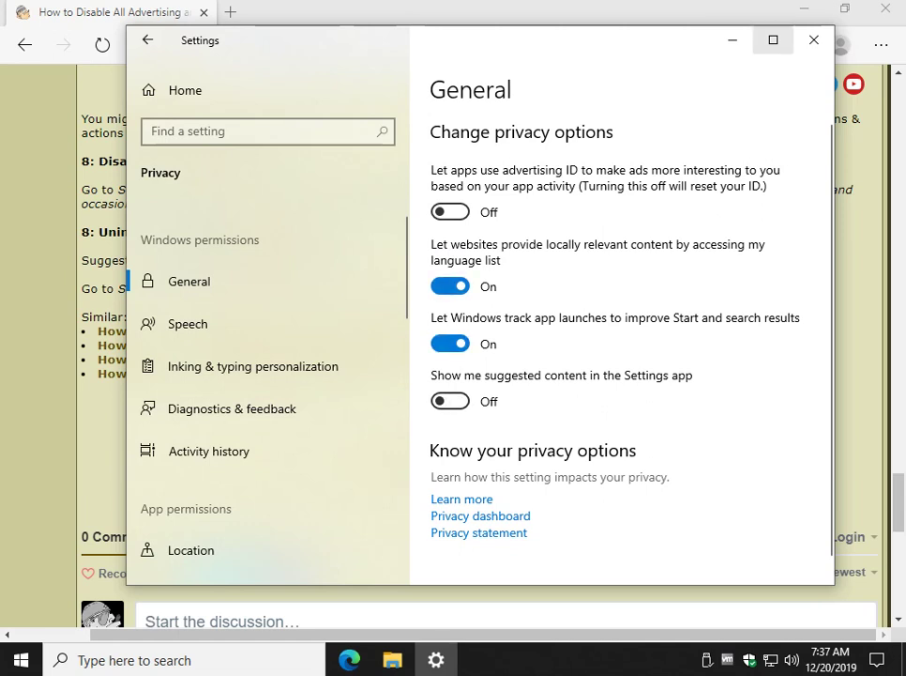
left_click(814, 39)
Return to the start of the guide in the browser and review its lock screen and suggested apps sections.
left_click_drag(898, 503, 898, 106)
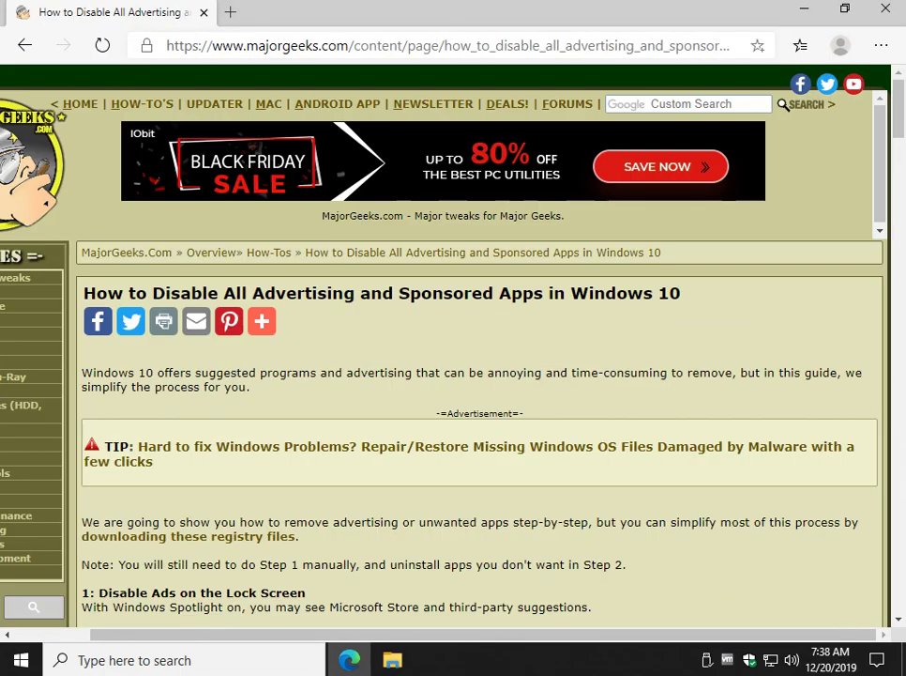
scroll(454, 347, "down", 3)
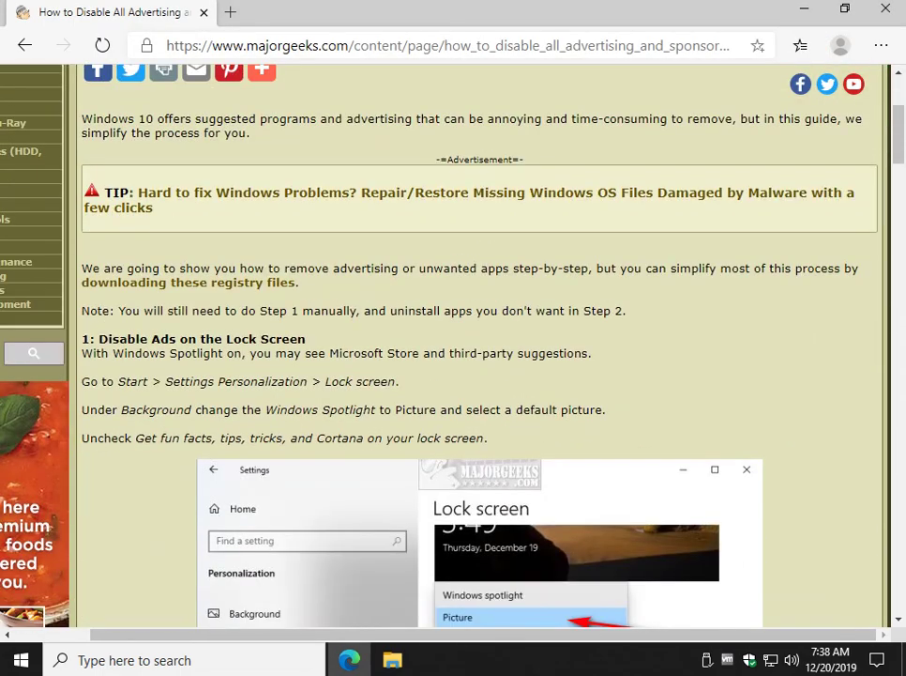
scroll(453, 347, "down", 1)
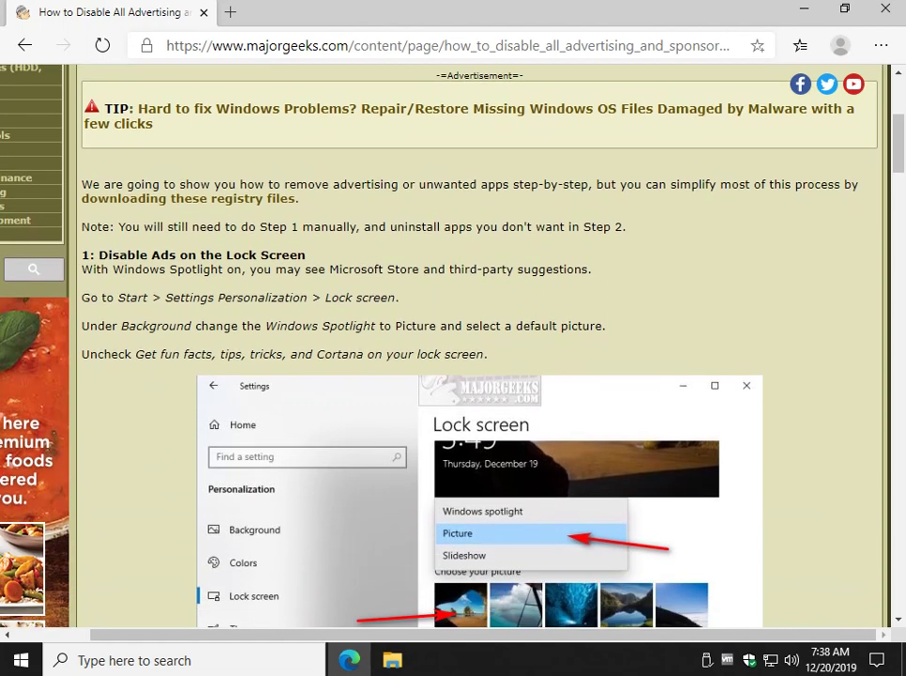
scroll(453, 348, "down", 3)
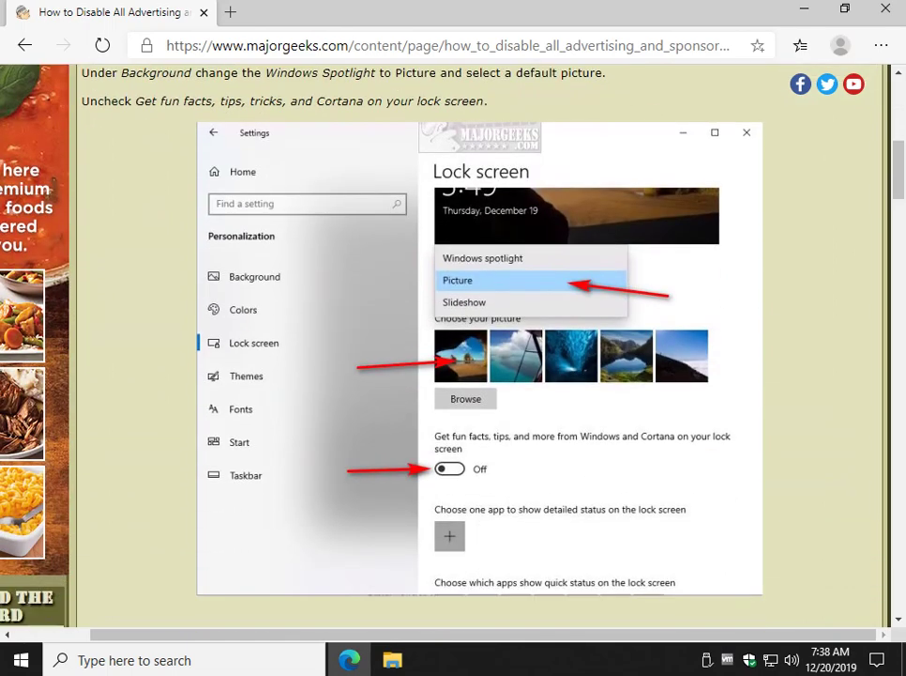
scroll(453, 347, "down", 4)
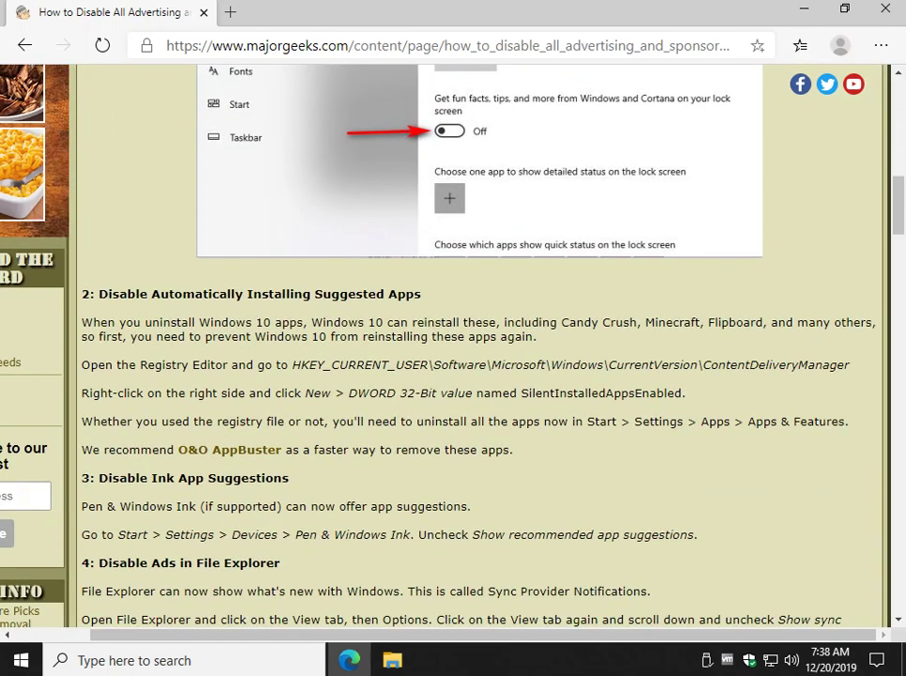